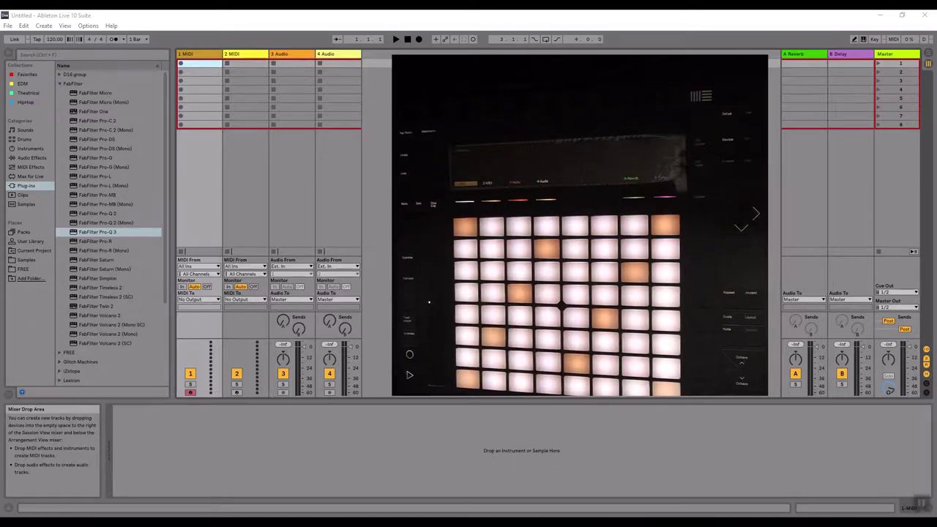
Step: Bring the Chrome window showing DuckDuckGo in front of Ableton from the taskbar
{"action": "mouse_move", "coordinate": [227, 521]}
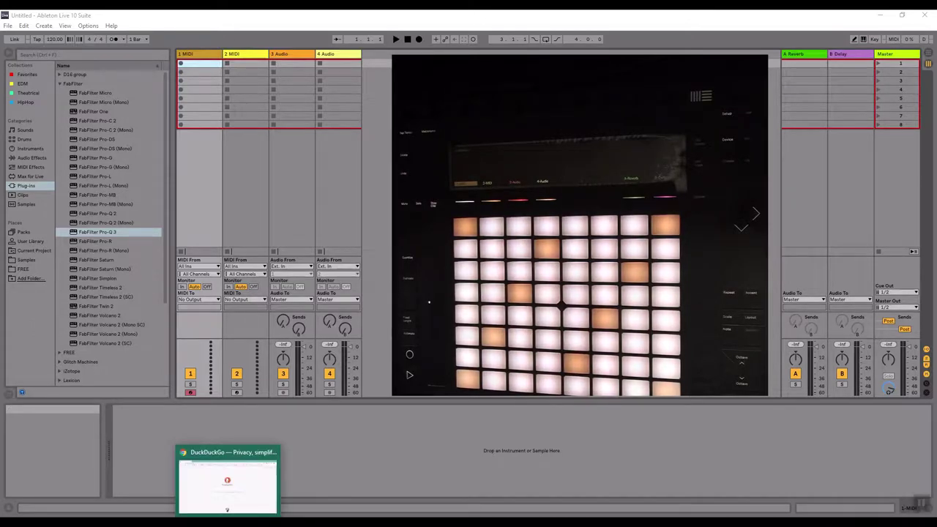
{"action": "left_click", "coordinate": [227, 497]}
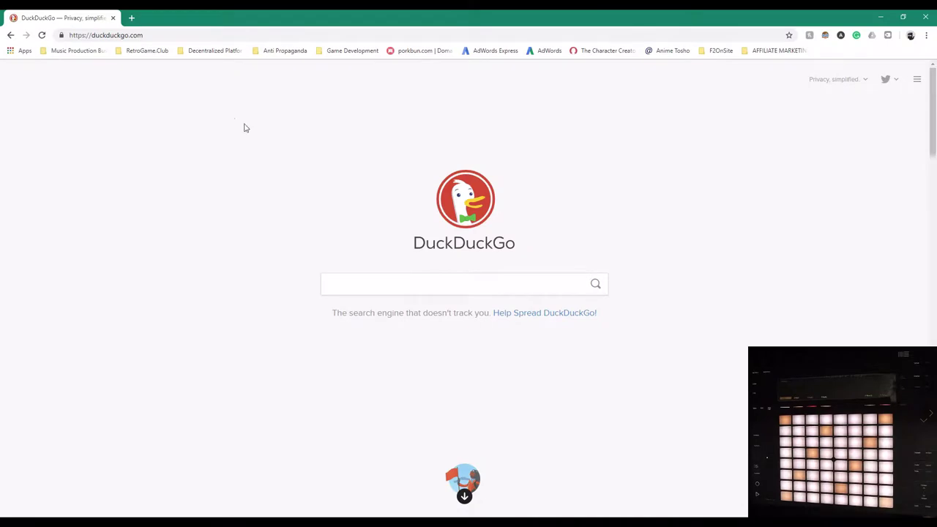
{"action": "left_click", "coordinate": [169, 35]}
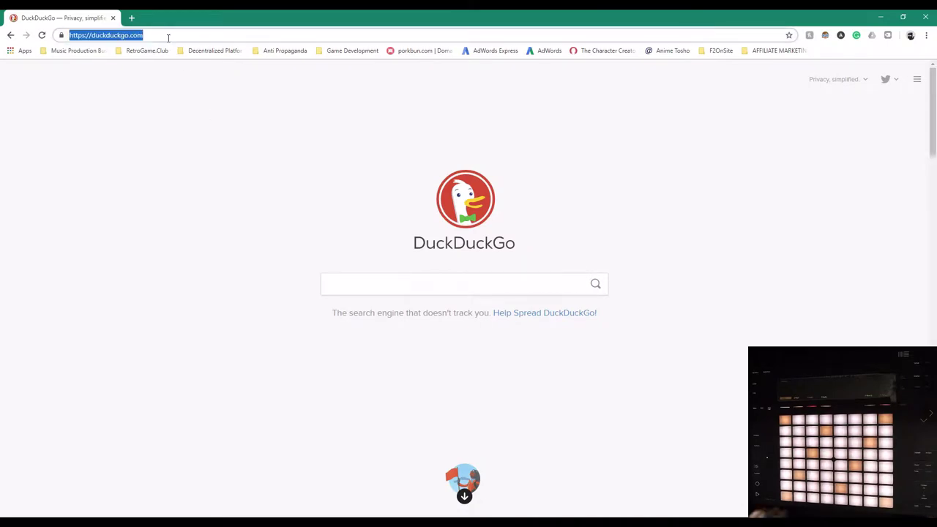
{"action": "type", "text": "www"}
{"action": "type", "text": ".am"}
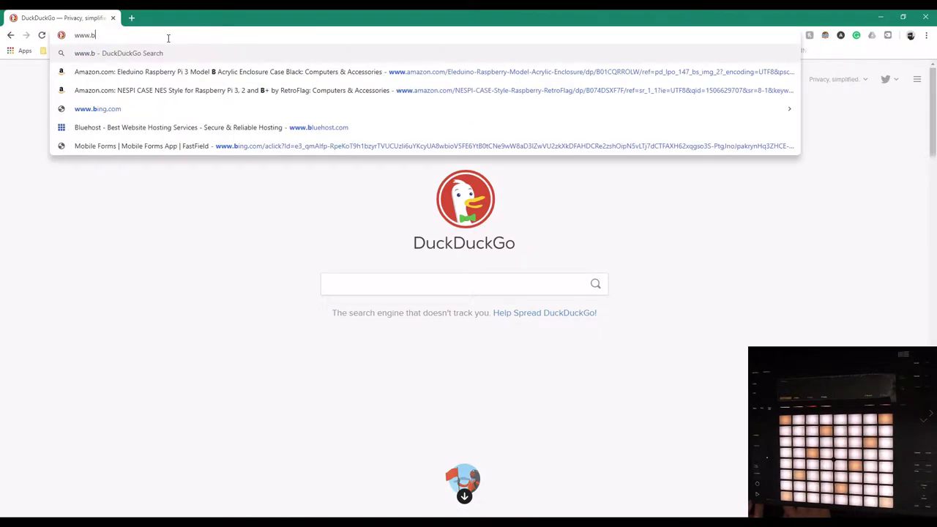
{"action": "key", "text": "BackSpace"}
{"action": "key", "text": "BackSpace"}
{"action": "type", "text": "vgmusic.com"}
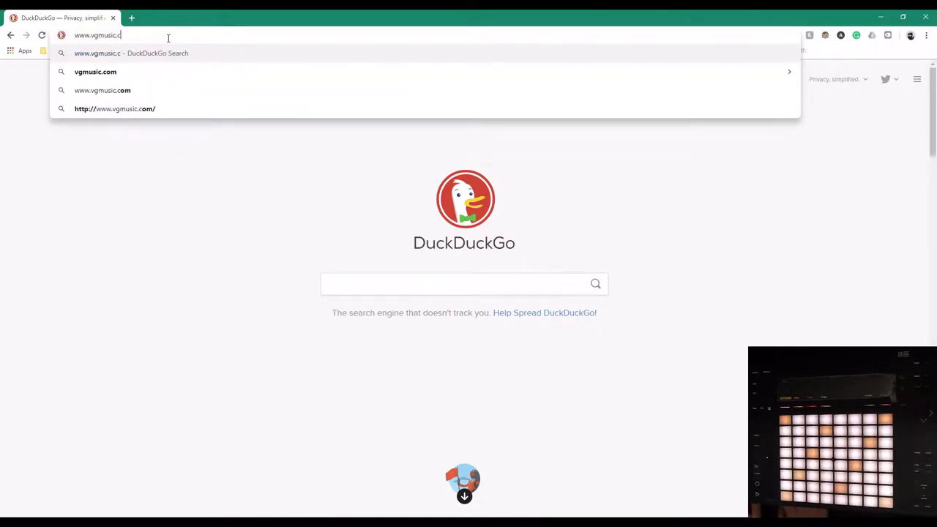
{"action": "key", "text": "Return"}
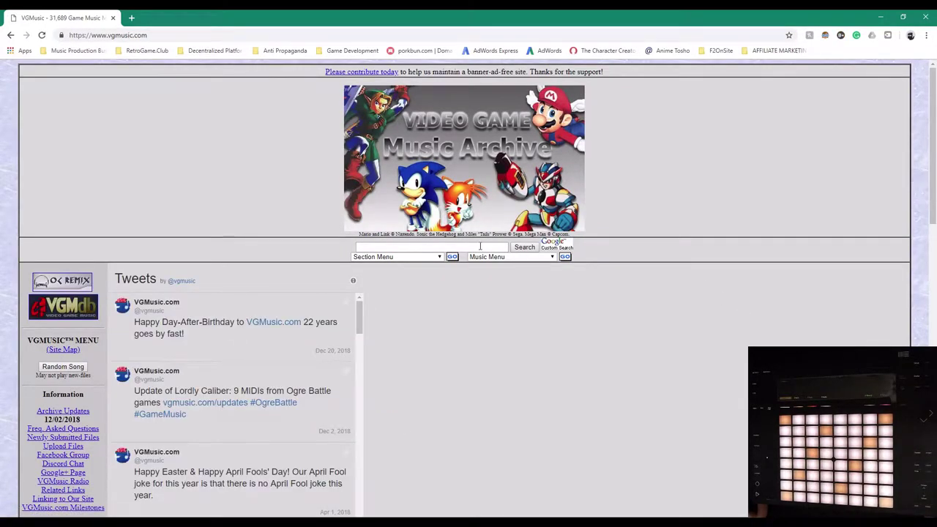
Step: Look through the console list and open the Sega Genesis music page
{"action": "scroll", "coordinate": [608, 329], "scroll_direction": "down", "scroll_amount": 15}
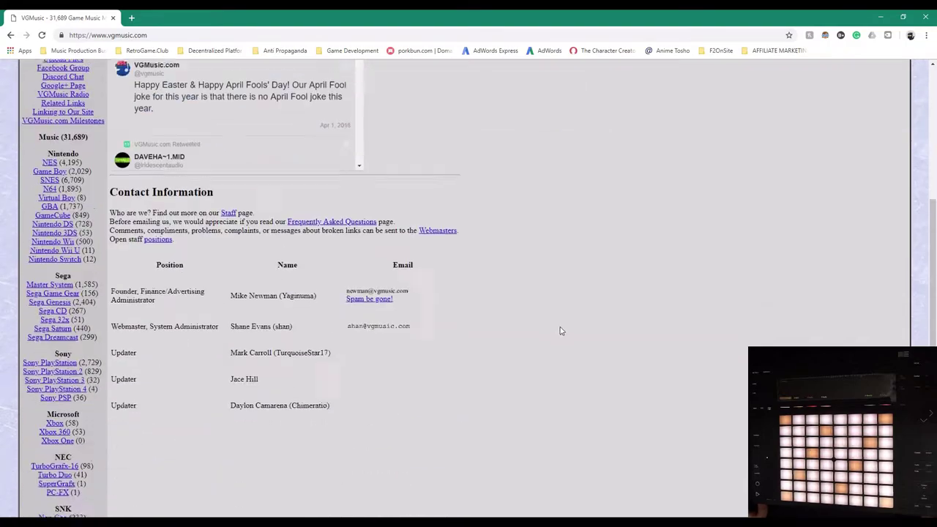
{"action": "scroll", "coordinate": [86, 366], "scroll_direction": "down", "scroll_amount": 3}
{"action": "scroll", "coordinate": [81, 366], "scroll_direction": "up", "scroll_amount": 10}
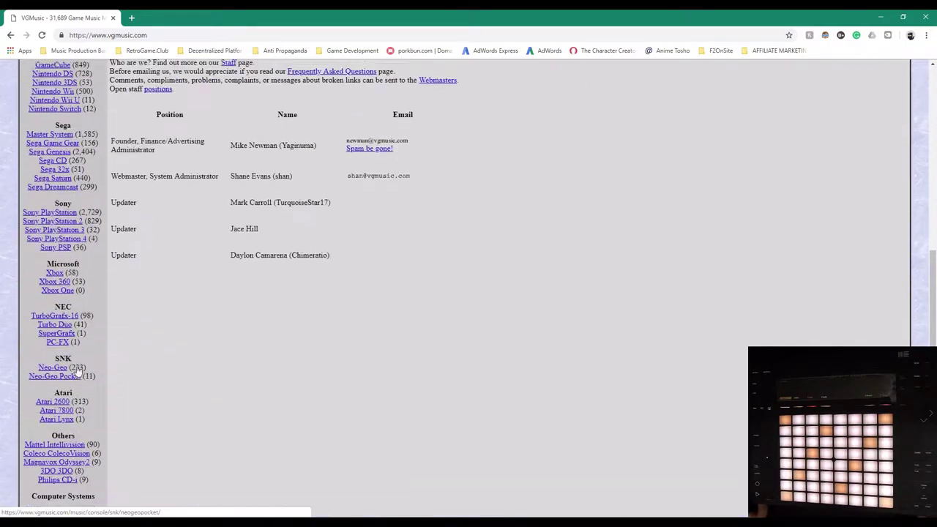
{"action": "scroll", "coordinate": [74, 364], "scroll_direction": "up", "scroll_amount": 3}
{"action": "scroll", "coordinate": [74, 364], "scroll_direction": "down", "scroll_amount": 8}
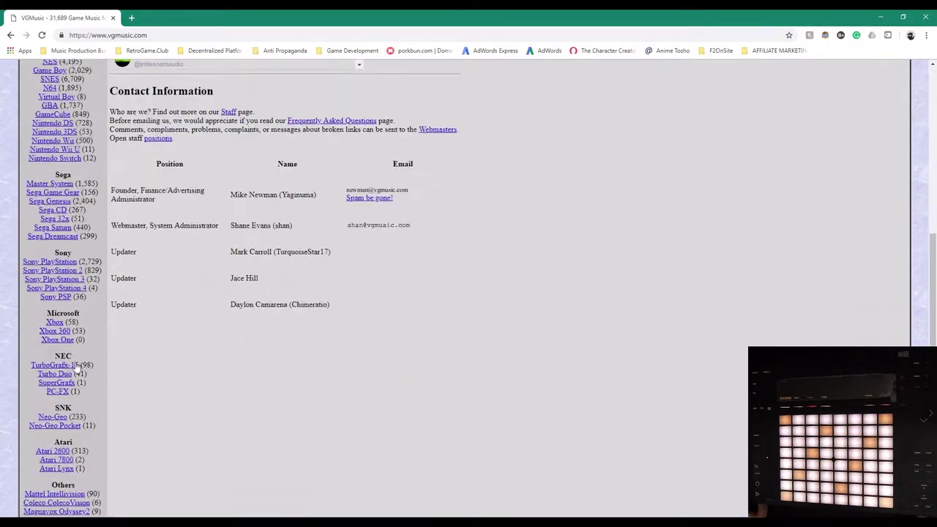
{"action": "scroll", "coordinate": [474, 366], "scroll_direction": "up", "scroll_amount": 8}
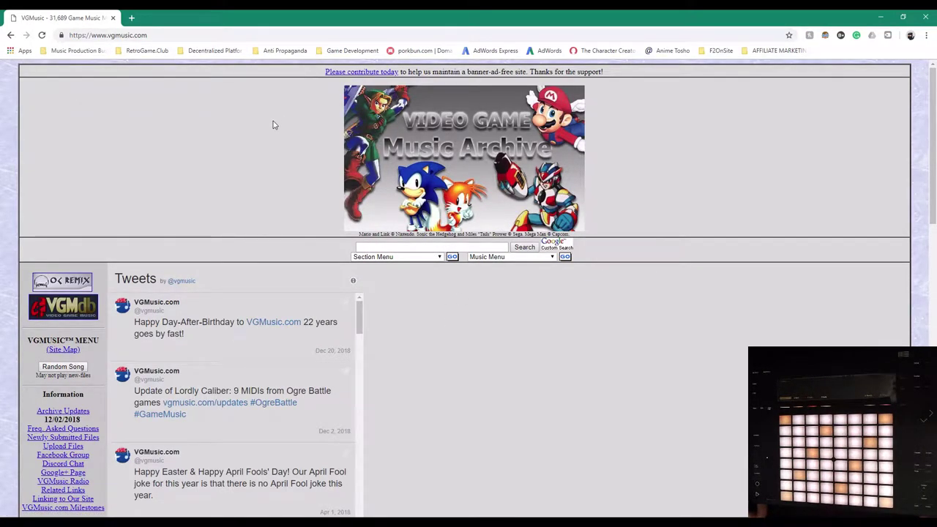
{"action": "scroll", "coordinate": [445, 242], "scroll_direction": "down", "scroll_amount": 5}
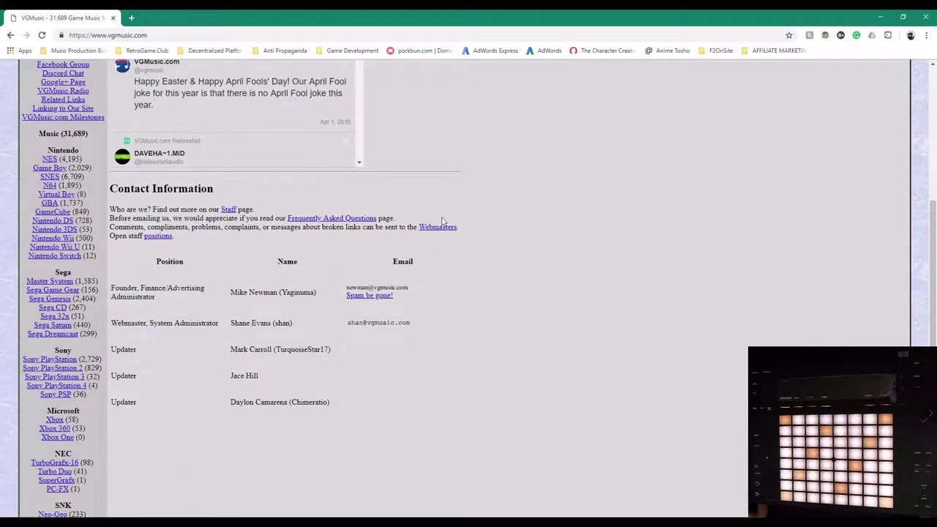
{"action": "left_click", "coordinate": [46, 298]}
Step: Search the page for 'soni' and step through the Sonic matches
{"action": "key", "text": "ctrl+f"}
{"action": "type", "text": "s"}
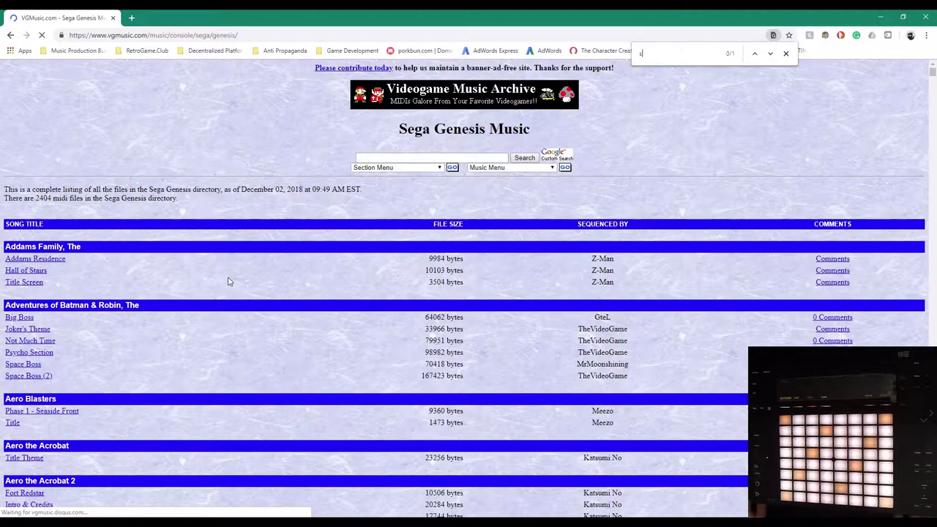
{"action": "type", "text": "onic"}
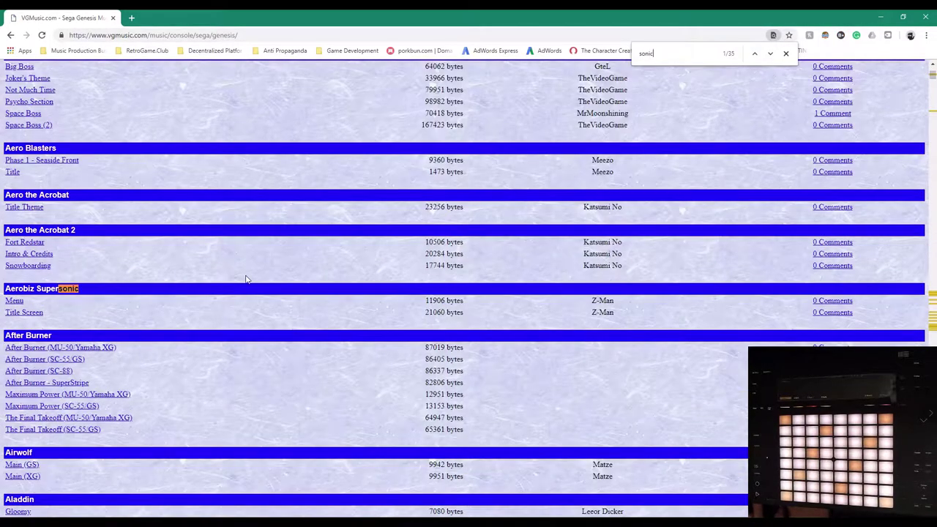
{"action": "left_click", "coordinate": [770, 54]}
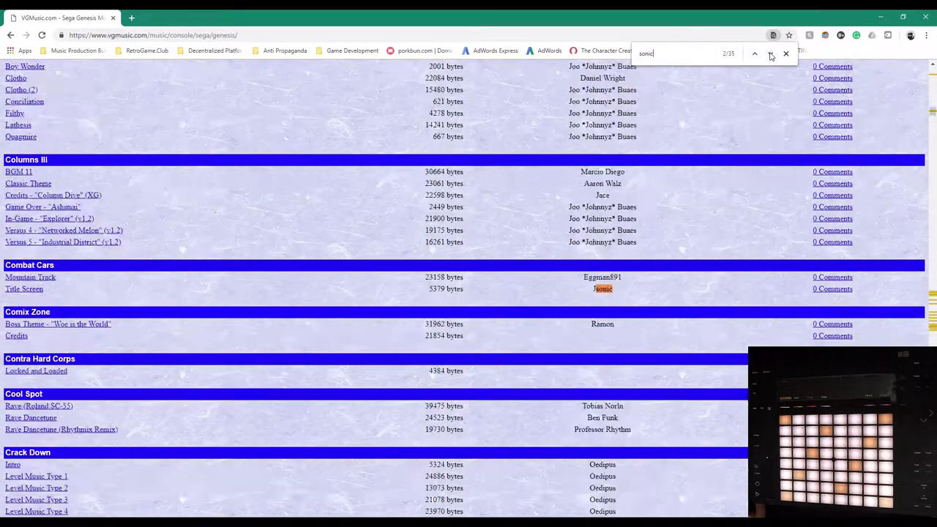
{"action": "left_click", "coordinate": [770, 54]}
{"action": "left_click", "coordinate": [770, 54]}
{"action": "left_click", "coordinate": [770, 54]}
{"action": "left_click", "coordinate": [770, 54]}
{"action": "left_click", "coordinate": [770, 54]}
{"action": "left_click", "coordinate": [770, 54]}
{"action": "left_click", "coordinate": [770, 54]}
{"action": "left_click", "coordinate": [770, 54]}
{"action": "left_click", "coordinate": [770, 54]}
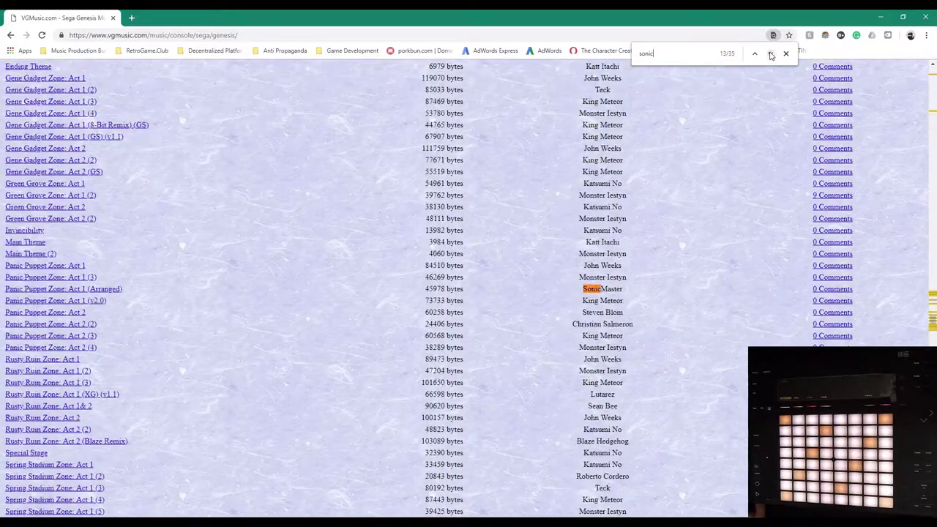
{"action": "left_click", "coordinate": [770, 55]}
{"action": "left_click", "coordinate": [770, 54]}
{"action": "left_click", "coordinate": [770, 54]}
{"action": "left_click", "coordinate": [770, 54]}
{"action": "left_click", "coordinate": [770, 55]}
{"action": "left_click", "coordinate": [770, 54]}
{"action": "left_click", "coordinate": [770, 54]}
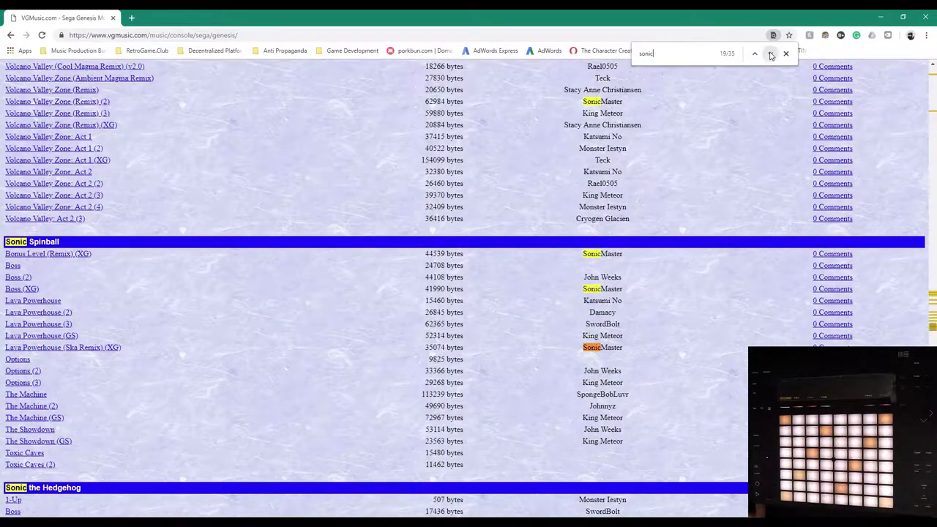
{"action": "left_click", "coordinate": [770, 54]}
{"action": "left_click", "coordinate": [770, 54]}
Step: Download the Starlight Zone MIDI and drag the saved son1star file into the Live set
{"action": "scroll", "coordinate": [212, 277], "scroll_direction": "up", "scroll_amount": 4}
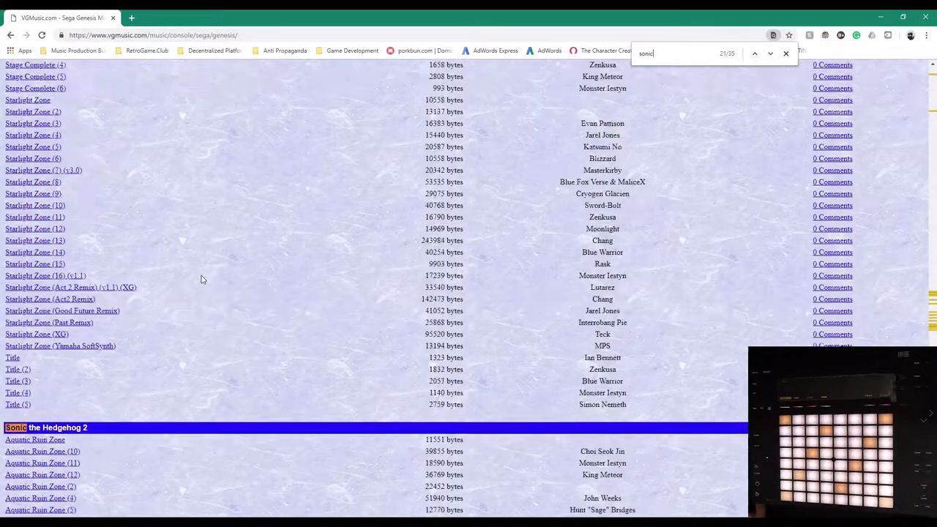
{"action": "scroll", "coordinate": [213, 278], "scroll_direction": "up", "scroll_amount": 3}
{"action": "scroll", "coordinate": [181, 291], "scroll_direction": "down", "scroll_amount": 1}
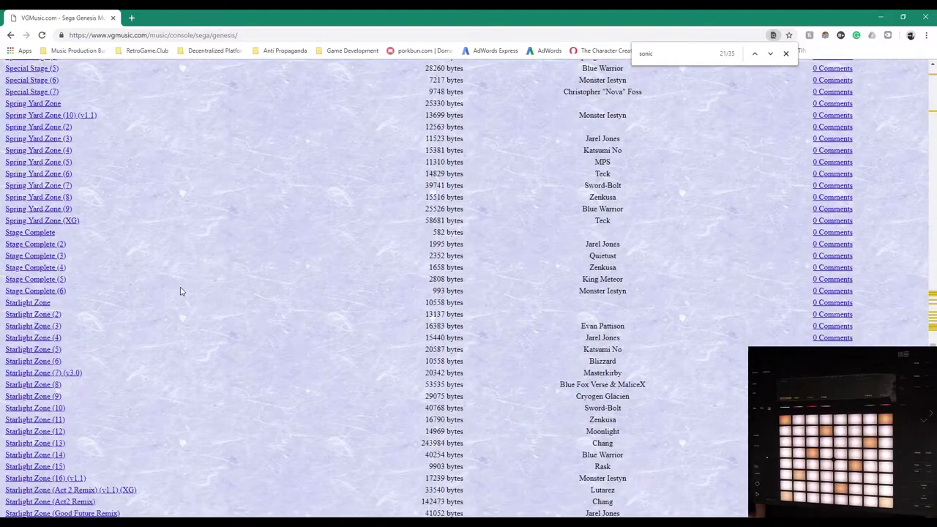
{"action": "left_click", "coordinate": [29, 306]}
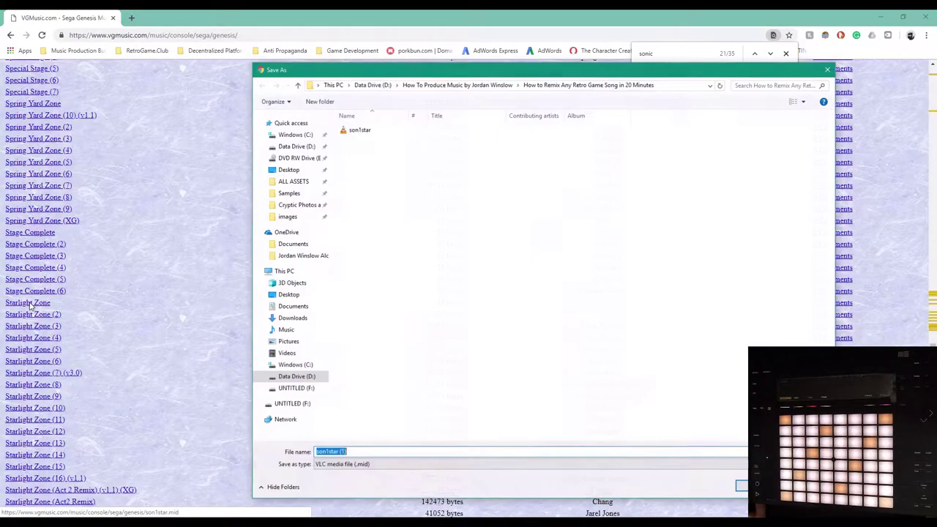
{"action": "left_click", "coordinate": [361, 132]}
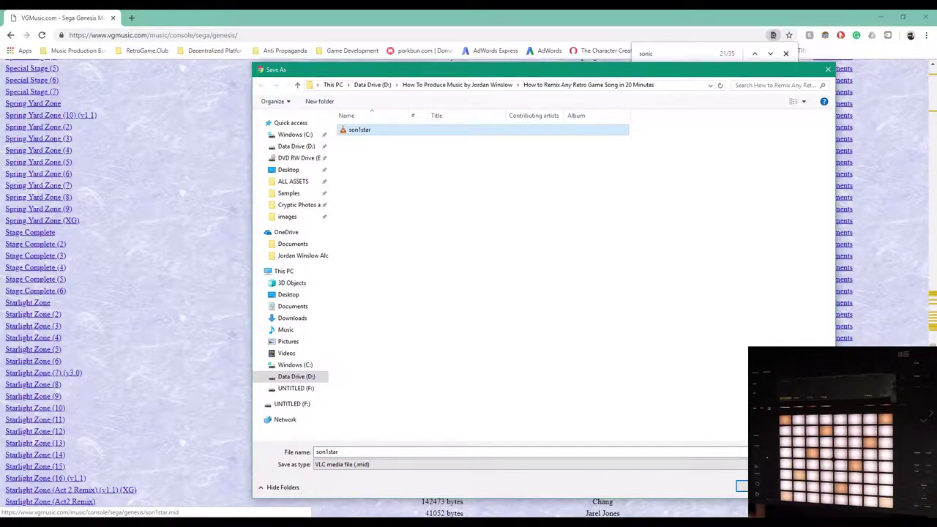
{"action": "key", "text": "Return"}
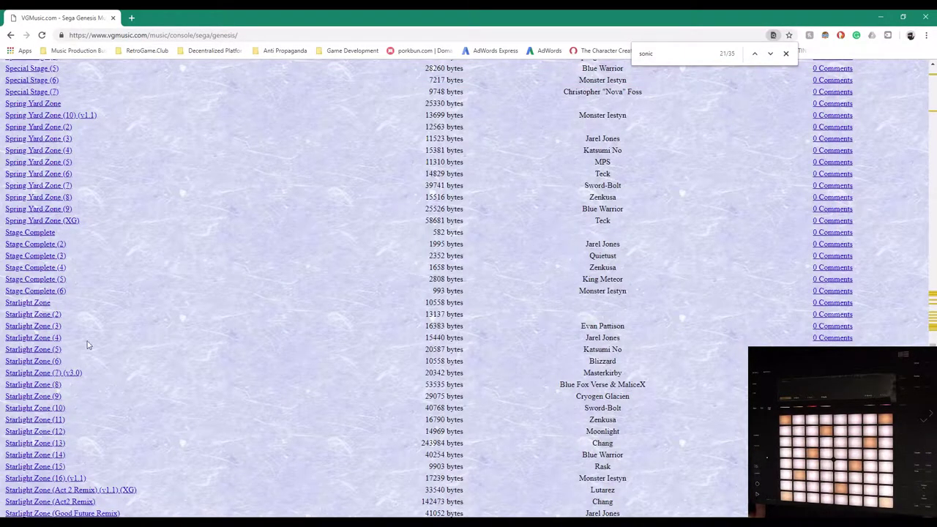
{"action": "left_click", "coordinate": [44, 304]}
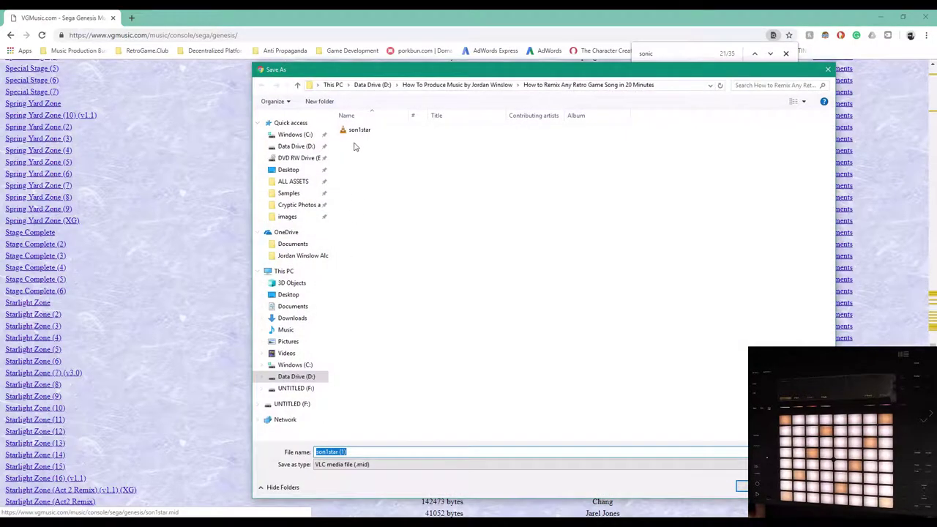
{"action": "left_click_drag", "start_coordinate": [358, 132], "coordinate": [181, 104]}
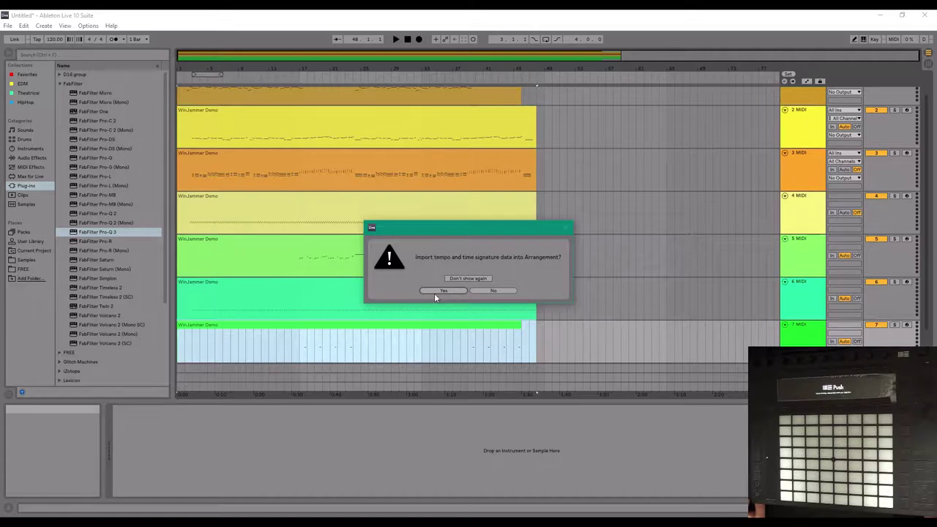
Step: Decline the MIDI's tempo and time signature, then set the insert point in track 2
{"action": "left_click", "coordinate": [509, 289]}
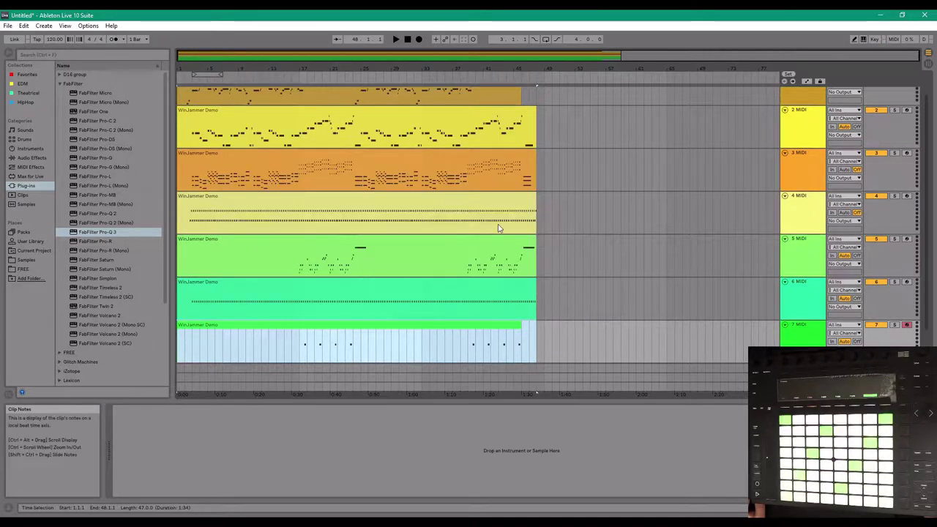
{"action": "scroll", "coordinate": [498, 228], "scroll_direction": "up", "scroll_amount": 1}
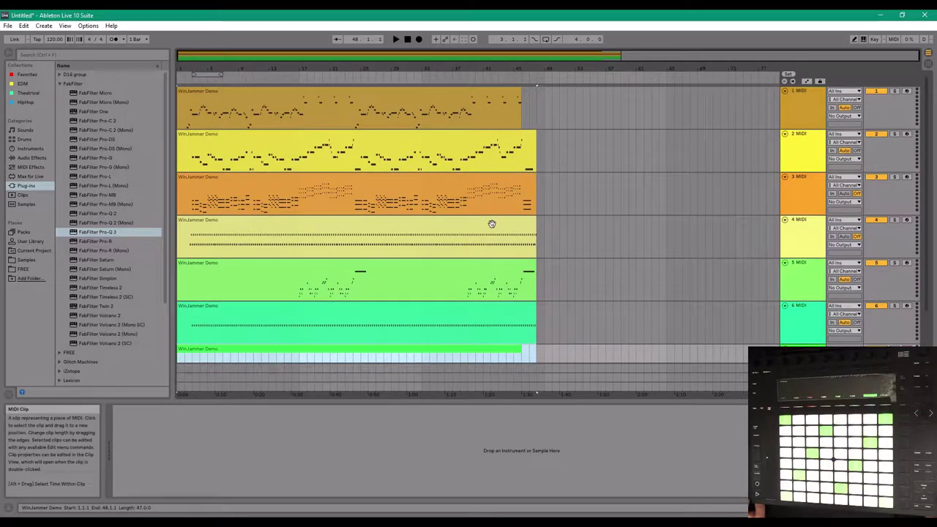
{"action": "left_click", "coordinate": [568, 169]}
{"action": "scroll", "coordinate": [521, 177], "scroll_direction": "down", "scroll_amount": 2}
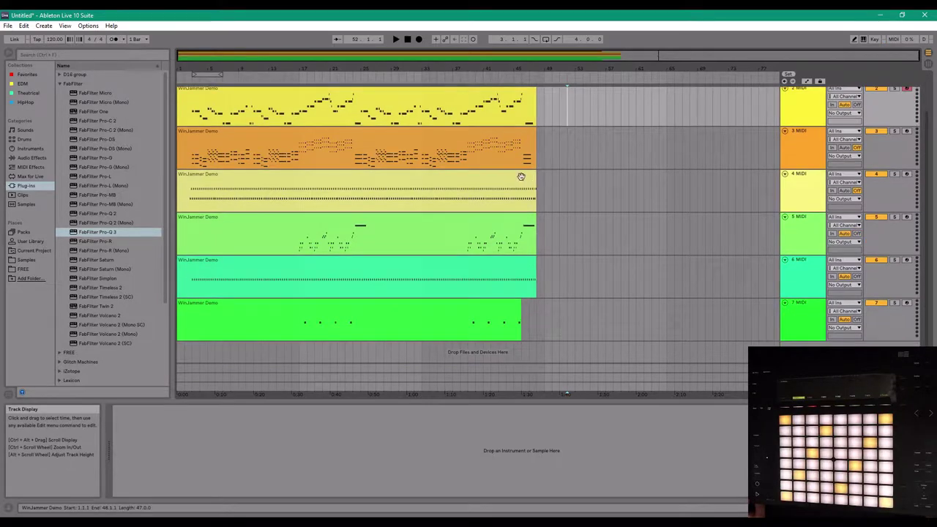
{"action": "scroll", "coordinate": [521, 177], "scroll_direction": "up", "scroll_amount": 2}
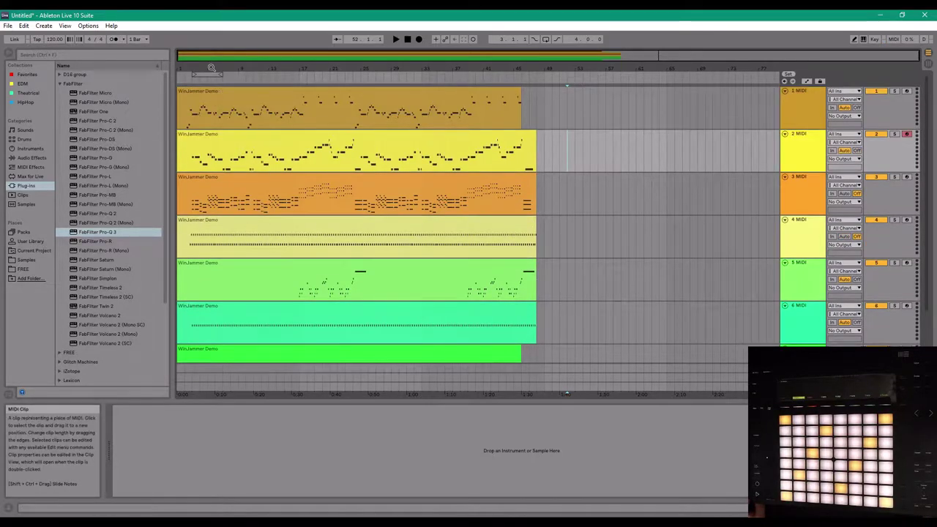
{"action": "left_click_drag", "start_coordinate": [211, 67], "coordinate": [281, 81]}
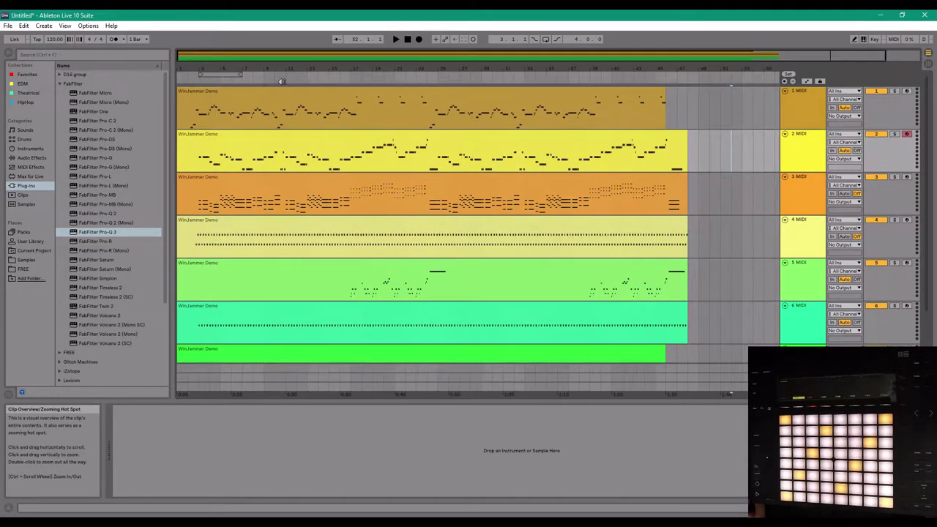
{"action": "left_click", "coordinate": [571, 136]}
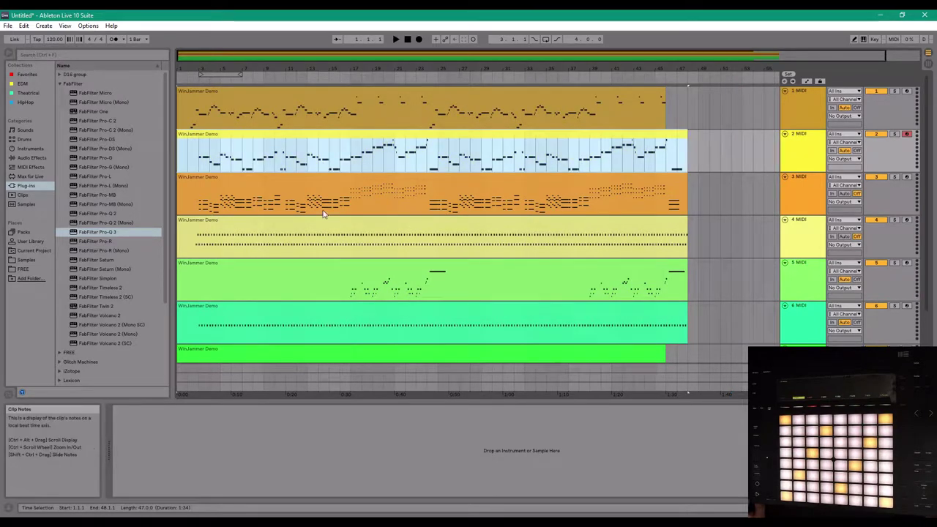
{"action": "left_click", "coordinate": [271, 96]}
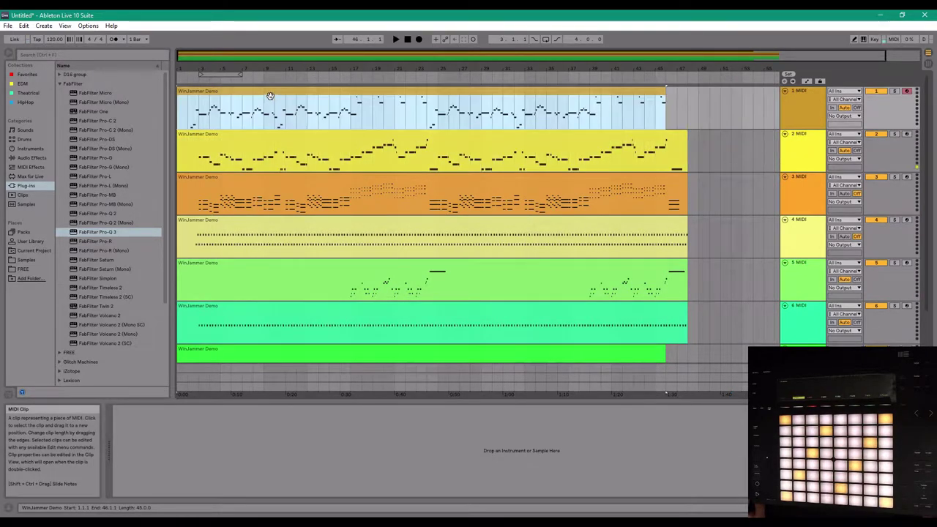
{"action": "left_click", "coordinate": [264, 192]}
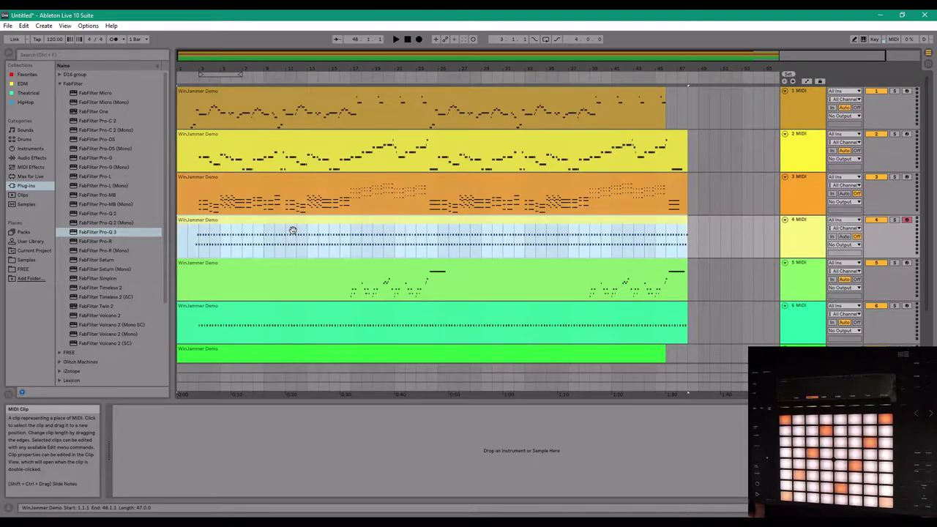
{"action": "left_click", "coordinate": [282, 233]}
{"action": "left_click", "coordinate": [278, 341]}
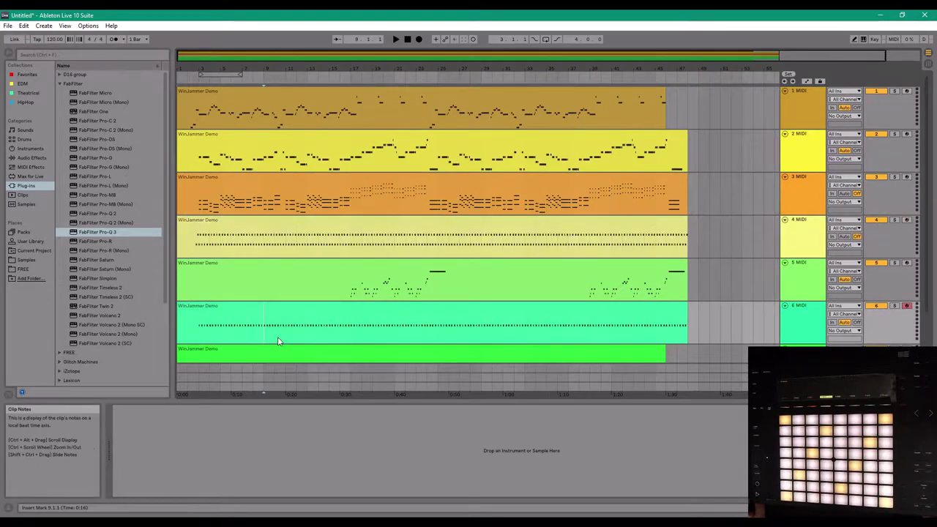
{"action": "left_click", "coordinate": [384, 295]}
{"action": "left_click_drag", "start_coordinate": [351, 293], "coordinate": [470, 292]}
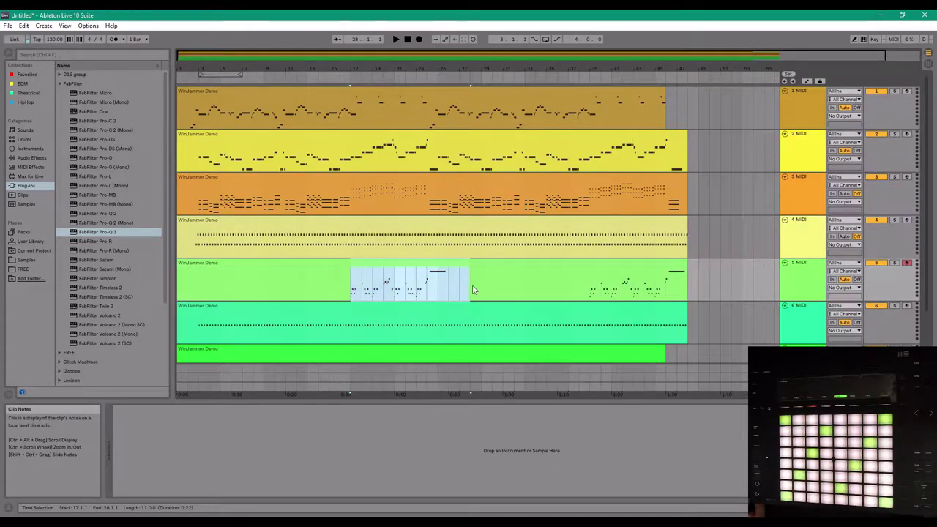
{"action": "left_click", "coordinate": [465, 291]}
{"action": "scroll", "coordinate": [424, 315], "scroll_direction": "down", "scroll_amount": 3}
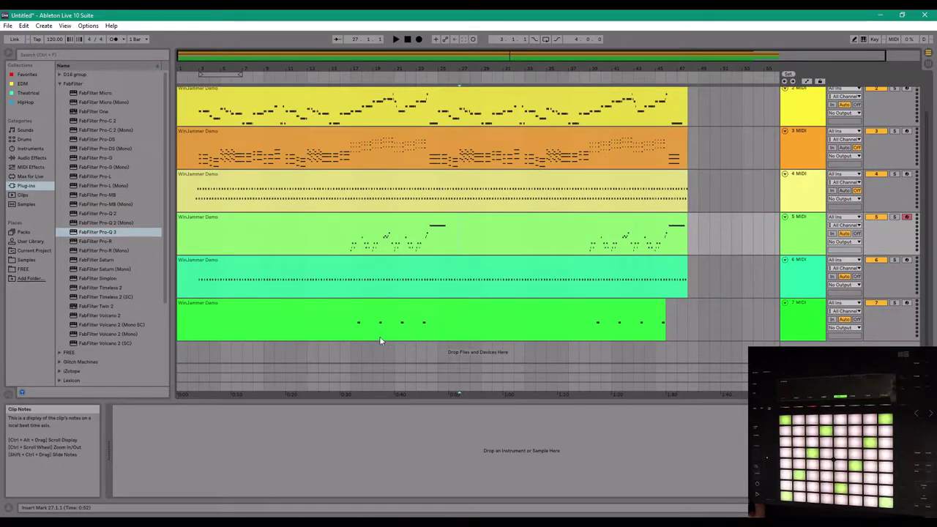
{"action": "left_click_drag", "start_coordinate": [354, 331], "coordinate": [397, 330]}
{"action": "left_click", "coordinate": [487, 329]}
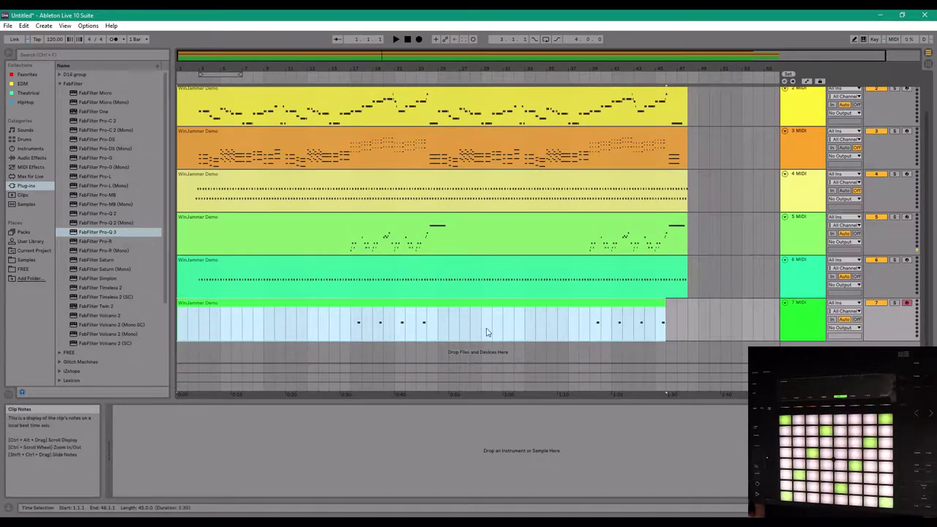
{"action": "scroll", "coordinate": [443, 305], "scroll_direction": "up", "scroll_amount": 3}
{"action": "left_click", "coordinate": [709, 195]}
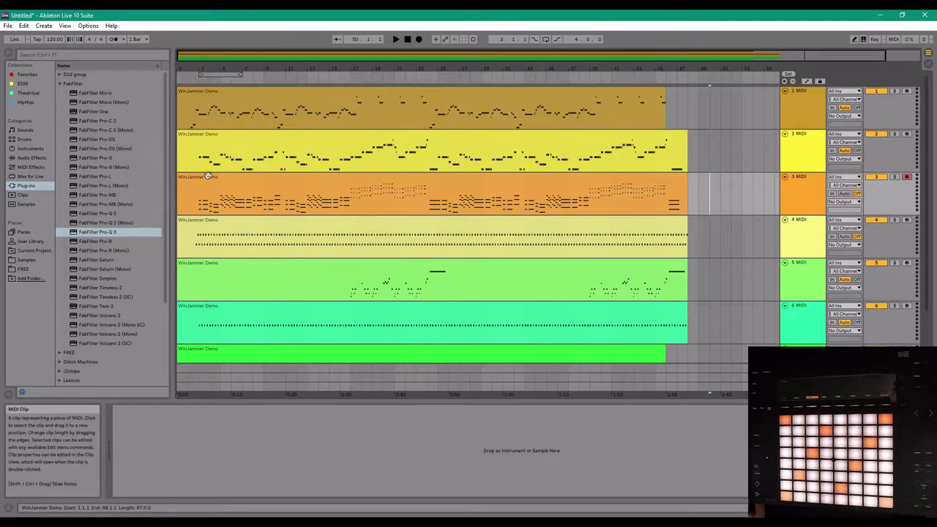
{"action": "left_click", "coordinate": [697, 156]}
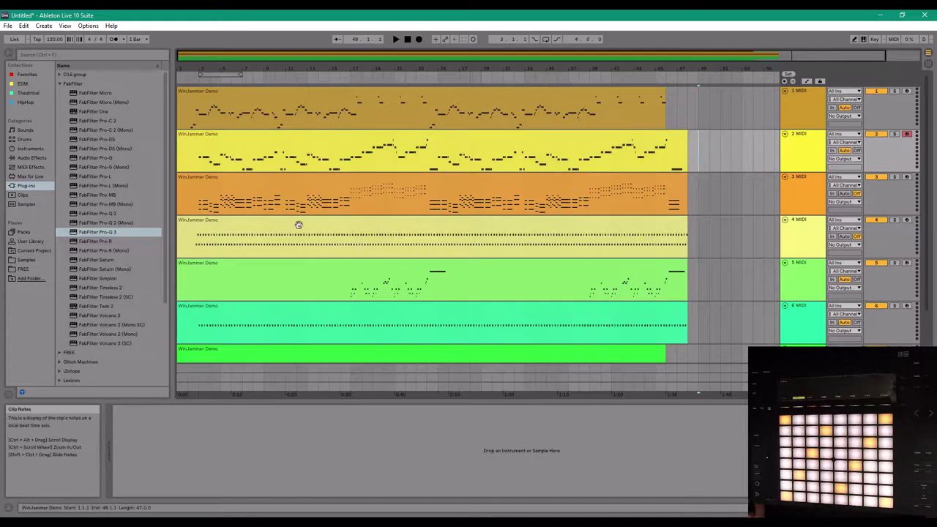
{"action": "scroll", "coordinate": [344, 209], "scroll_direction": "down", "scroll_amount": 1}
{"action": "scroll", "coordinate": [355, 211], "scroll_direction": "up", "scroll_amount": 1}
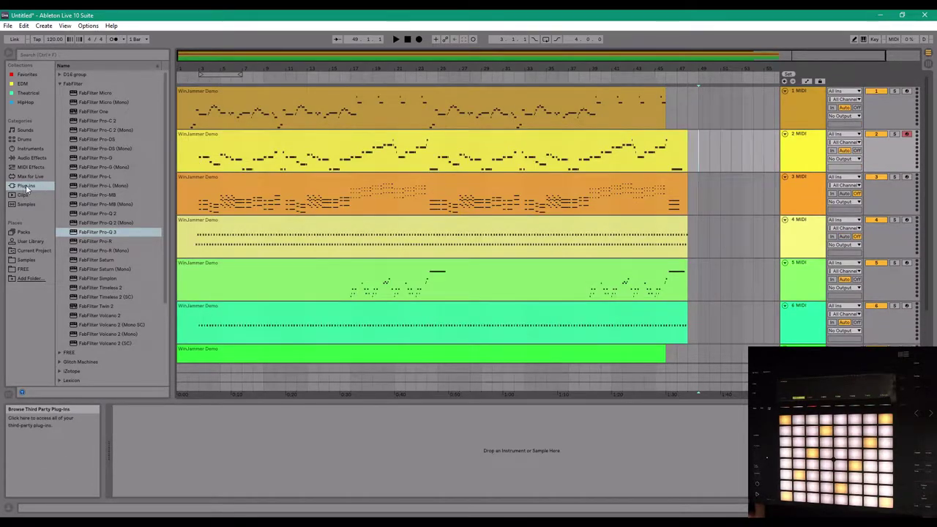
{"action": "left_click", "coordinate": [46, 186]}
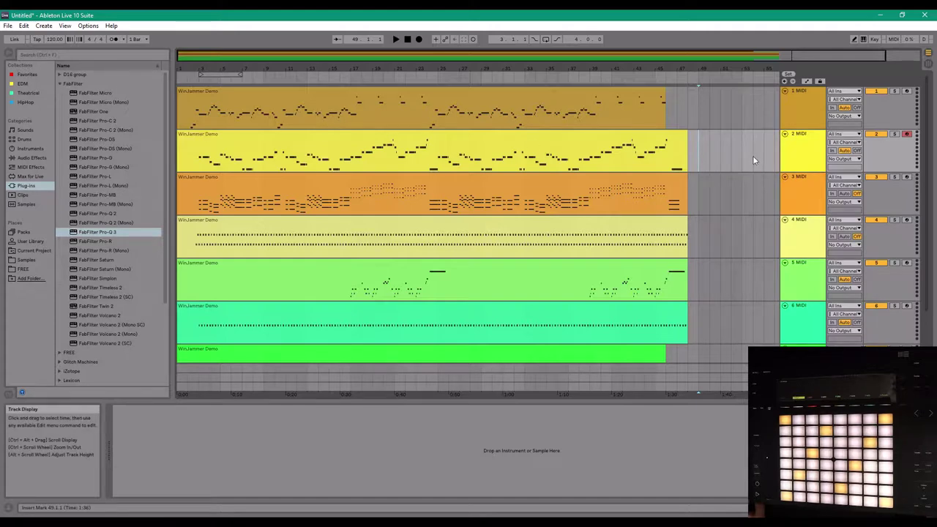
{"action": "left_click", "coordinate": [800, 92]}
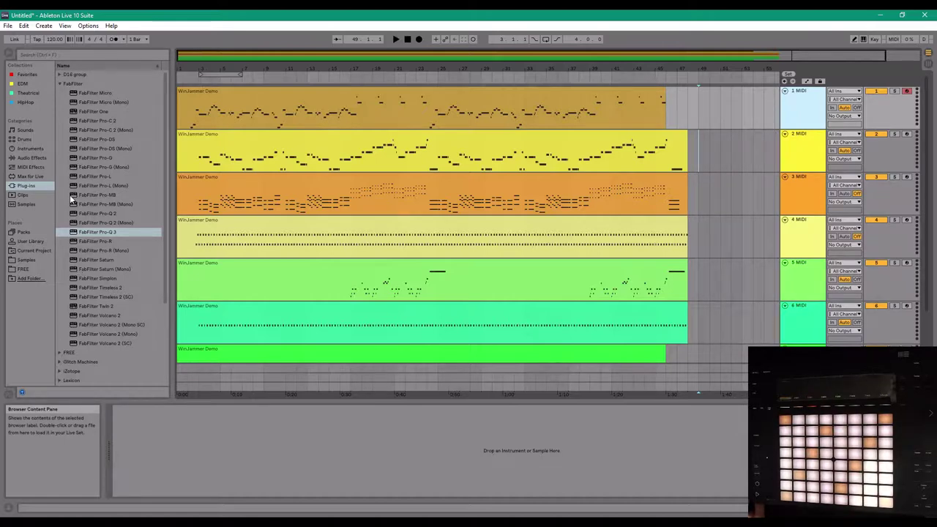
Step: Load Native Instruments Massive from the Plug-ins browser onto track 2
{"action": "left_click", "coordinate": [60, 85]}
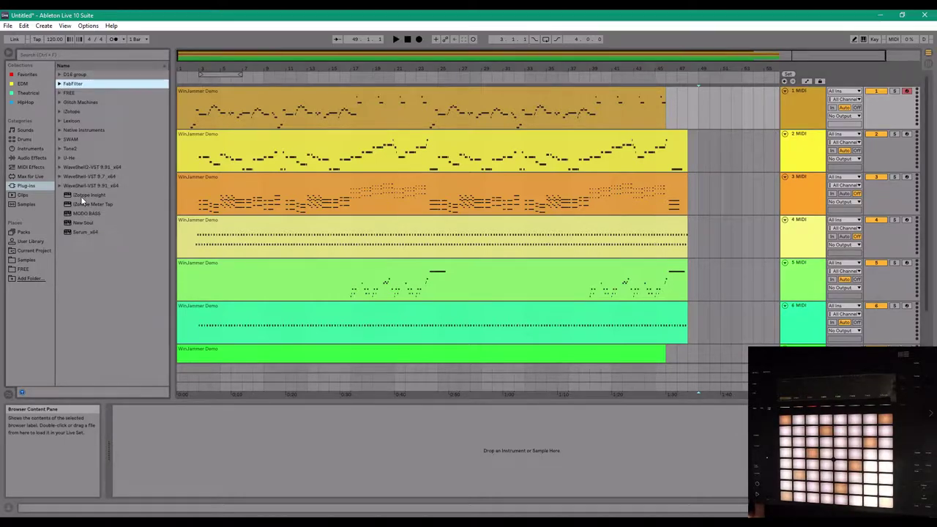
{"action": "left_click", "coordinate": [60, 131]}
{"action": "left_click", "coordinate": [87, 279]}
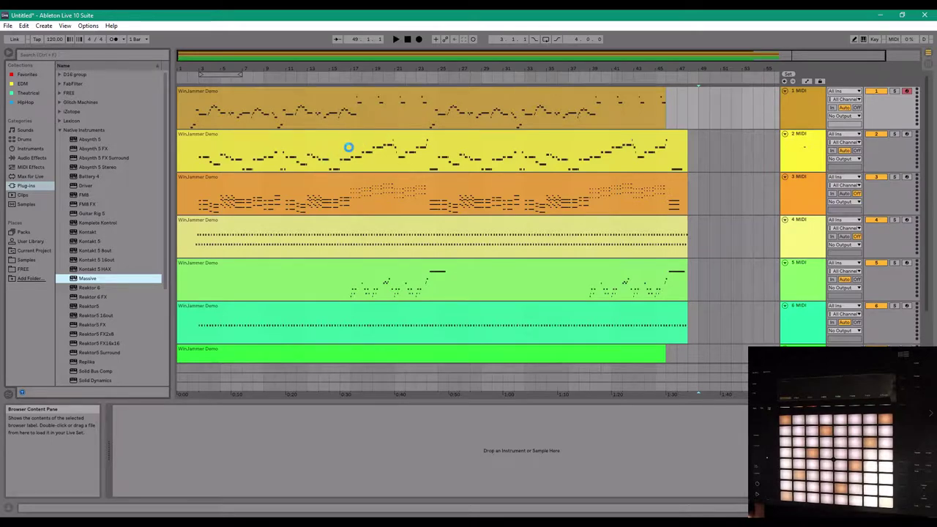
{"action": "left_click_drag", "start_coordinate": [343, 147], "coordinate": [302, 145]}
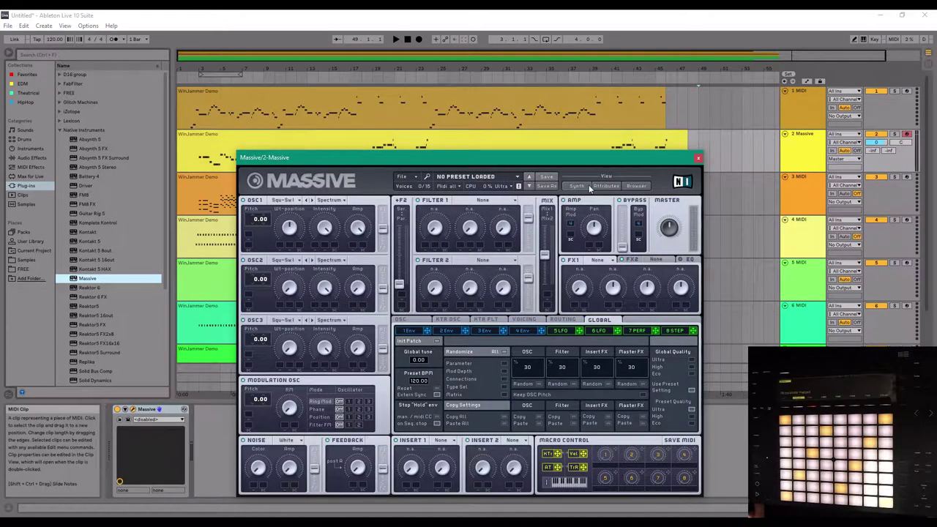
Step: Filter Massive's presets to Bass and load the Distaster bass preset
{"action": "left_click", "coordinate": [636, 186]}
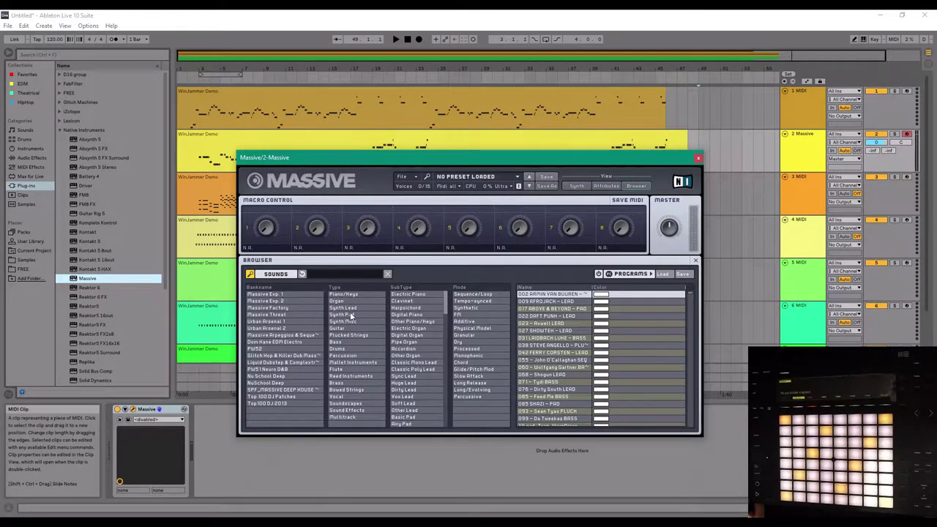
{"action": "left_click", "coordinate": [337, 341]}
{"action": "left_click", "coordinate": [543, 382]}
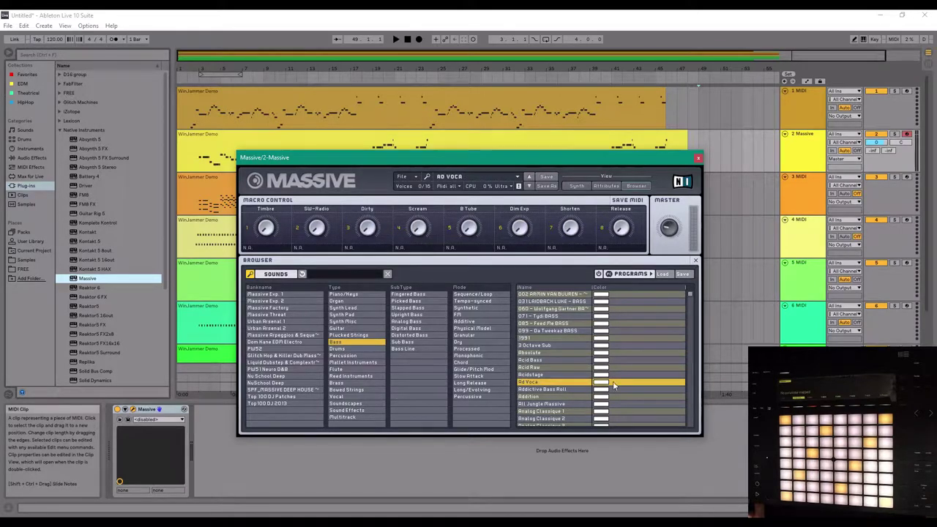
{"action": "scroll", "coordinate": [671, 310], "scroll_direction": "down", "scroll_amount": 2}
{"action": "scroll", "coordinate": [691, 297], "scroll_direction": "down", "scroll_amount": 2}
{"action": "left_click", "coordinate": [565, 350]}
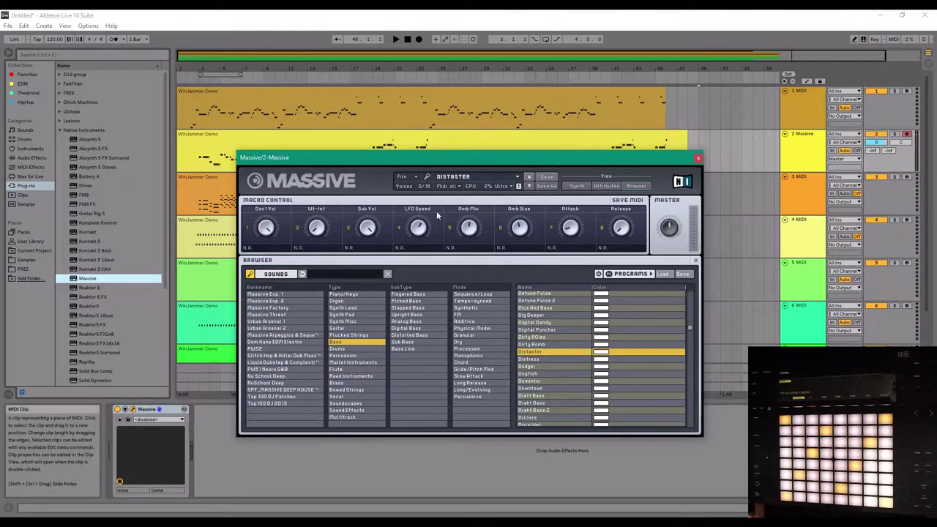
{"action": "left_click", "coordinate": [618, 166]}
Step: Play from bar 3 while auditioning Massive presets like 027 SHOWTEK - LEAD
{"action": "left_click", "coordinate": [195, 156]}
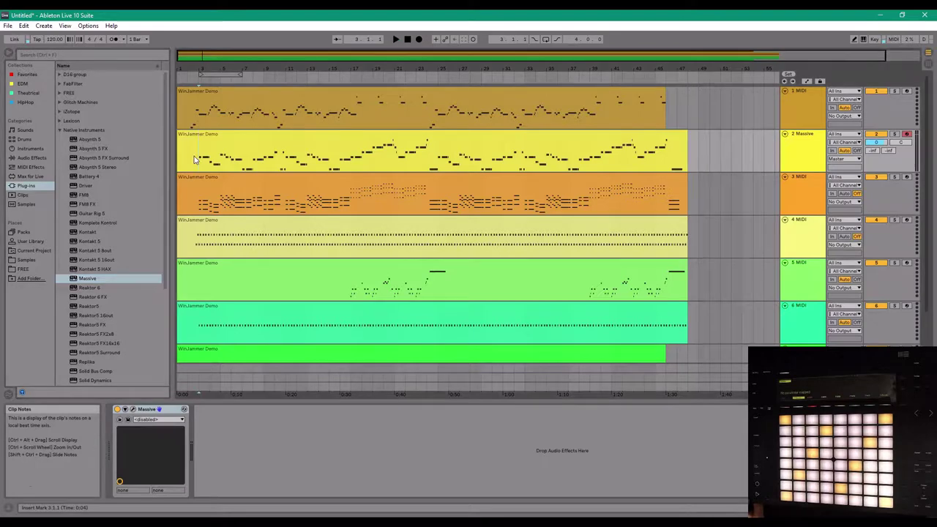
{"action": "key", "text": "space"}
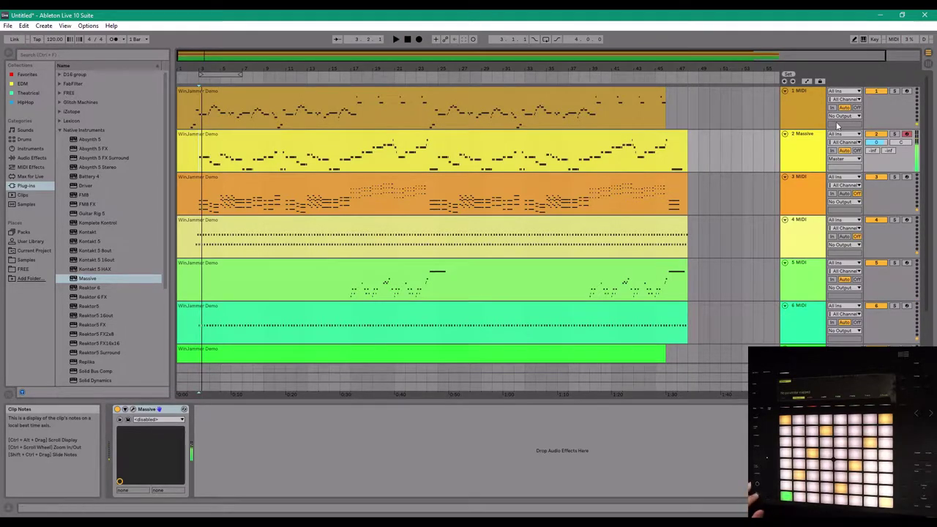
{"action": "left_click", "coordinate": [134, 410]}
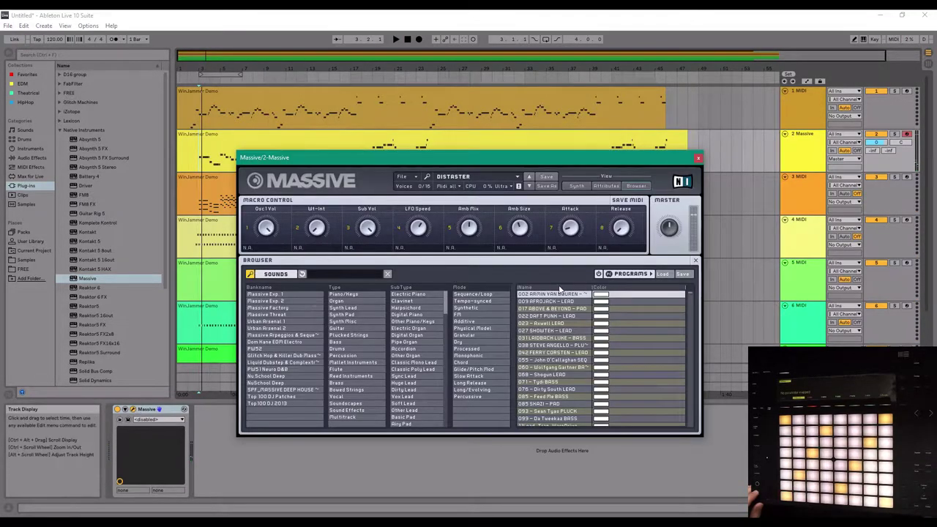
{"action": "left_click", "coordinate": [557, 333]}
{"action": "scroll", "coordinate": [594, 335], "scroll_direction": "down", "scroll_amount": 2}
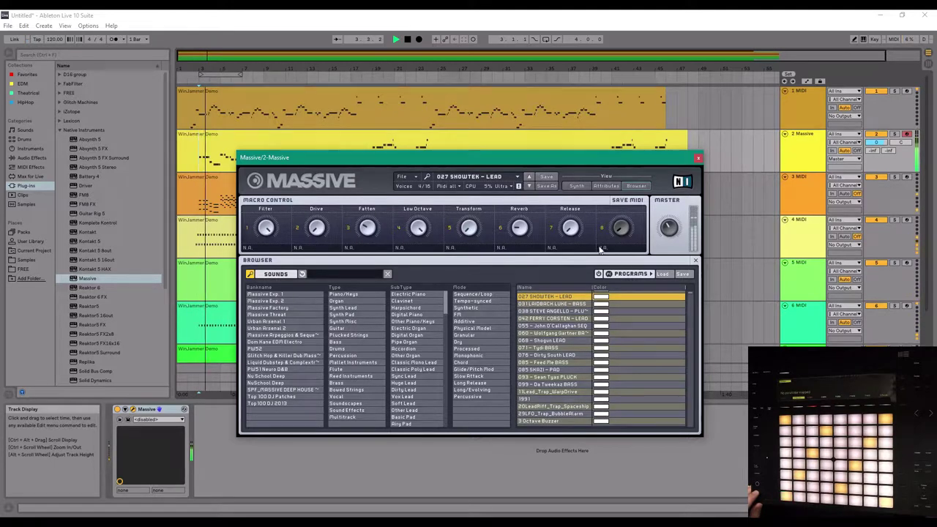
{"action": "left_click", "coordinate": [569, 306]}
{"action": "key", "text": "Down"}
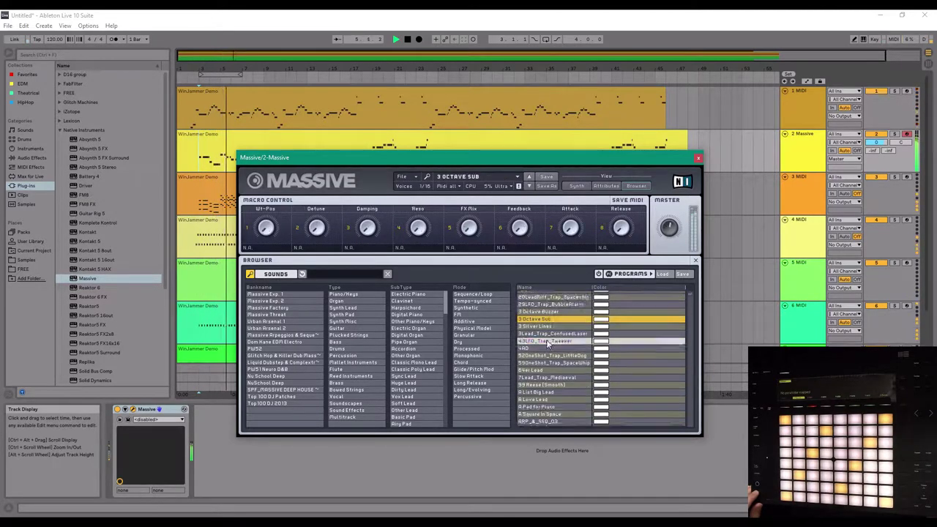
{"action": "left_click", "coordinate": [441, 199]}
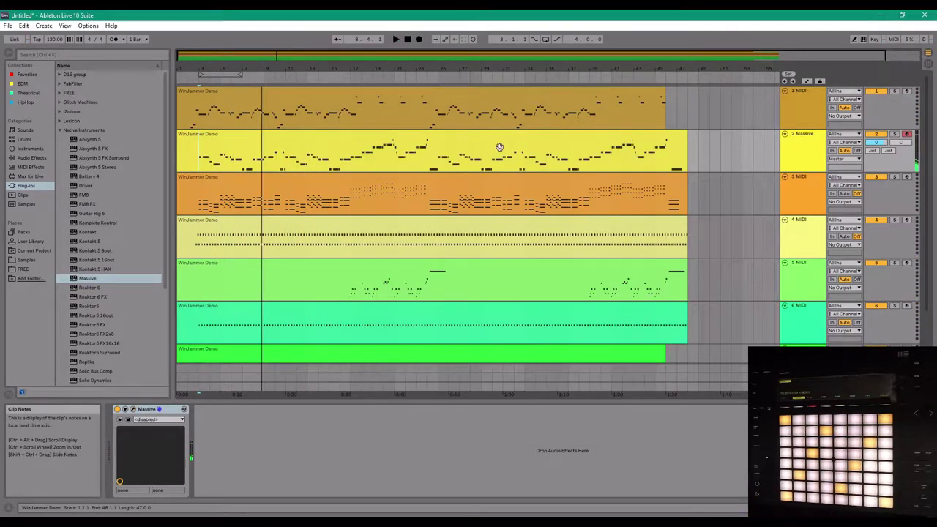
Step: Select track 2's clip and set the insert point back at bar 3
{"action": "left_click", "coordinate": [269, 136]}
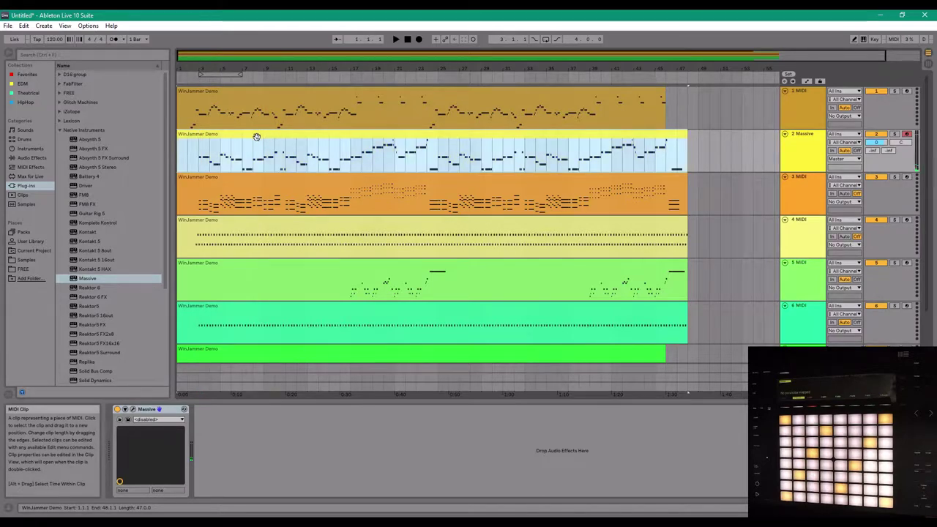
{"action": "left_click", "coordinate": [197, 161]}
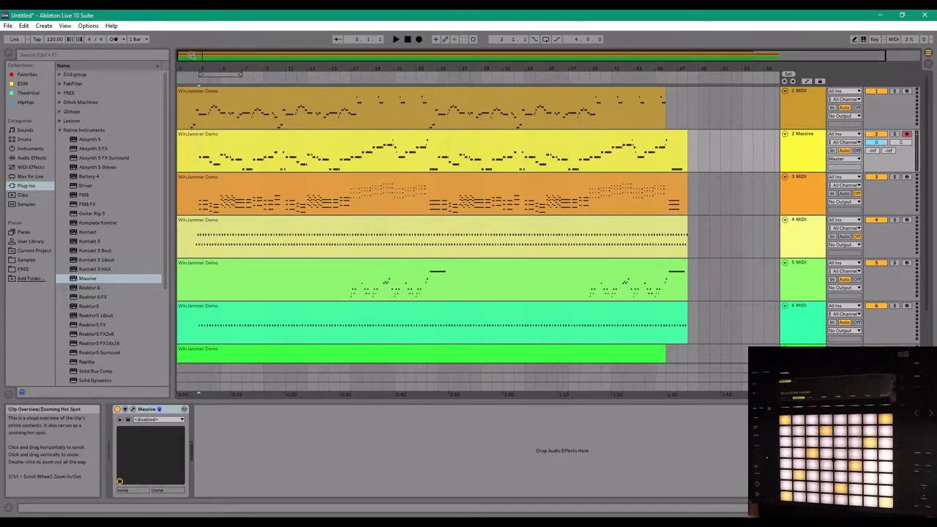
{"action": "scroll", "coordinate": [295, 252], "scroll_direction": "down", "scroll_amount": 2}
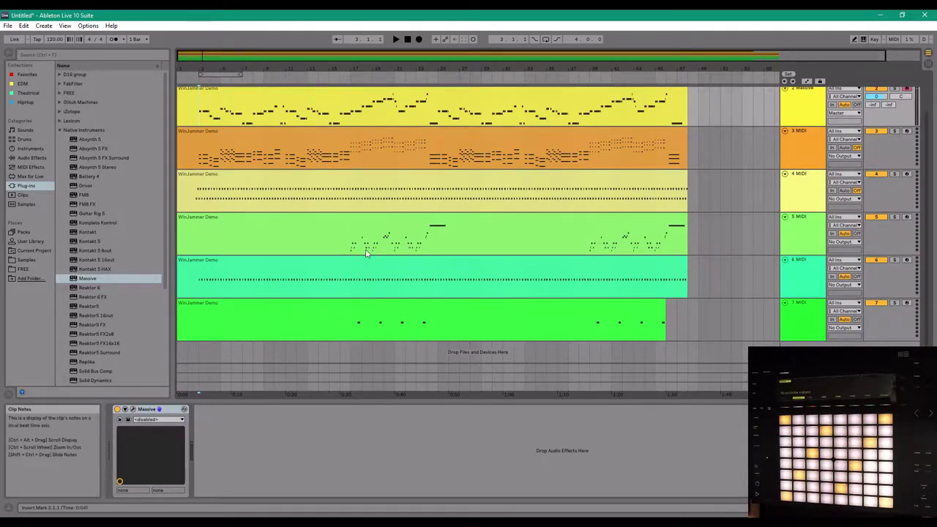
{"action": "scroll", "coordinate": [311, 379], "scroll_direction": "up", "scroll_amount": 2}
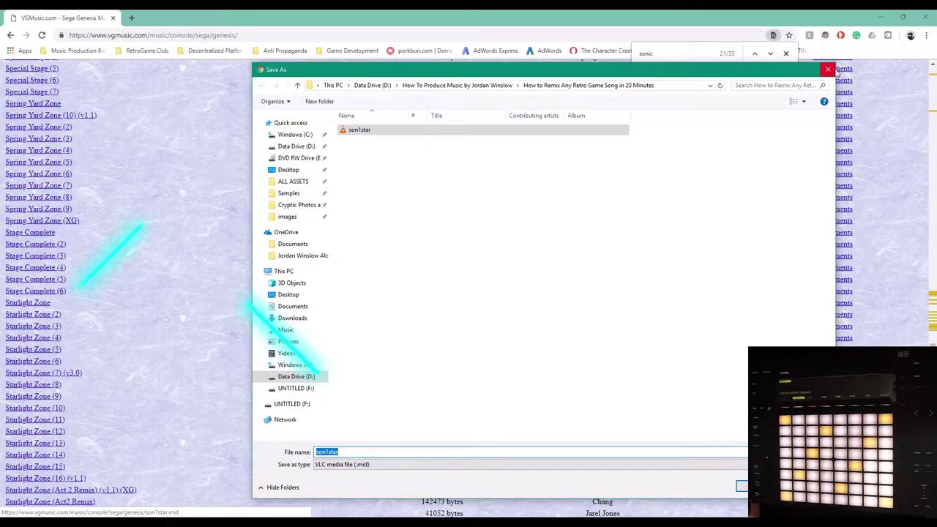
Step: Cancel Save As, close the find bar, and show the Sonic Star Light Zone download's folder
{"action": "key", "text": "Return"}
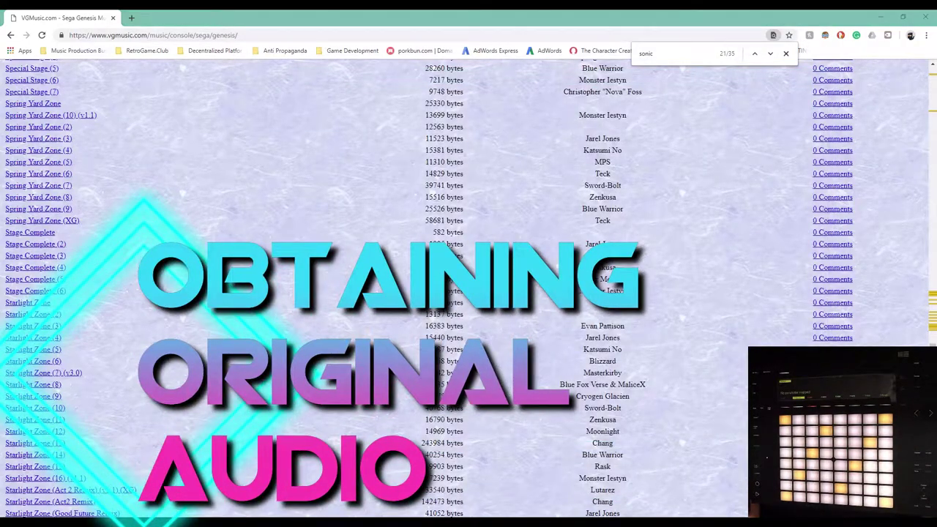
{"action": "key", "text": "super"}
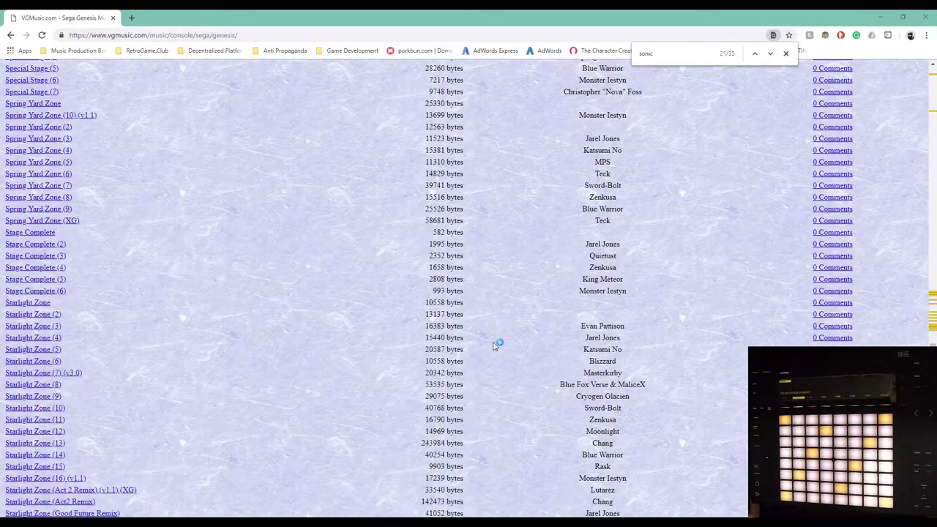
{"action": "left_click", "coordinate": [786, 54]}
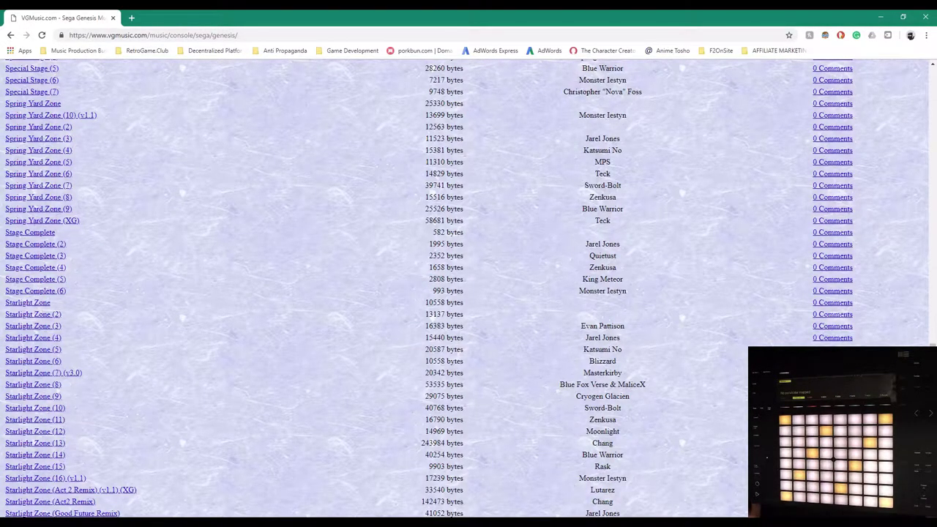
{"action": "key", "text": "alt+Tab"}
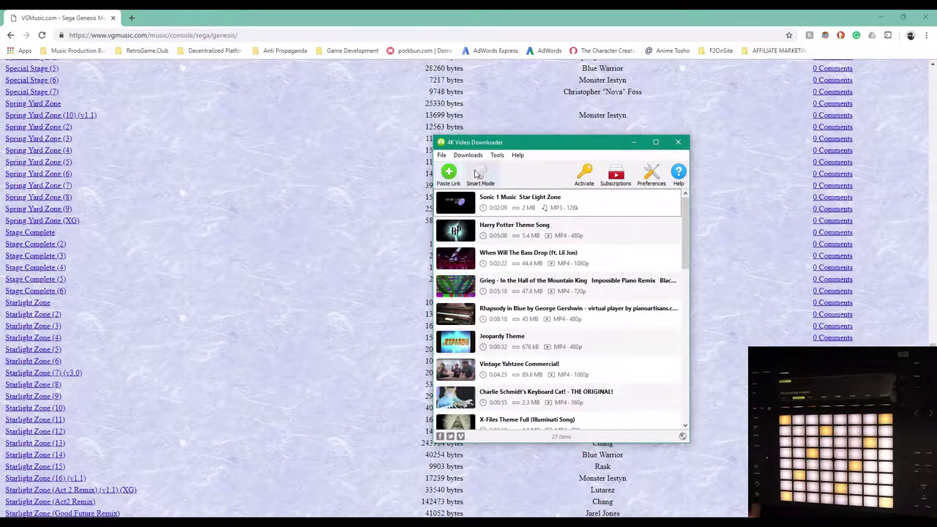
{"action": "right_click", "coordinate": [525, 205]}
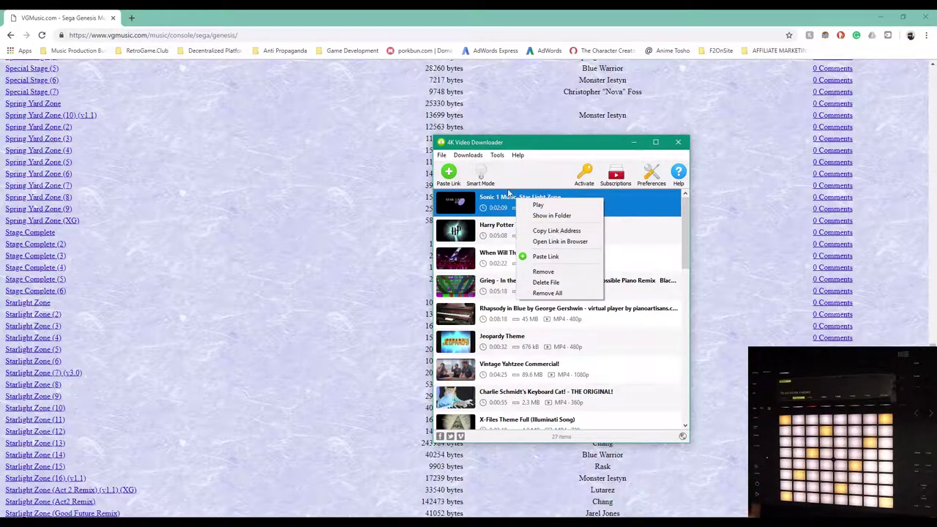
{"action": "left_click", "coordinate": [542, 216]}
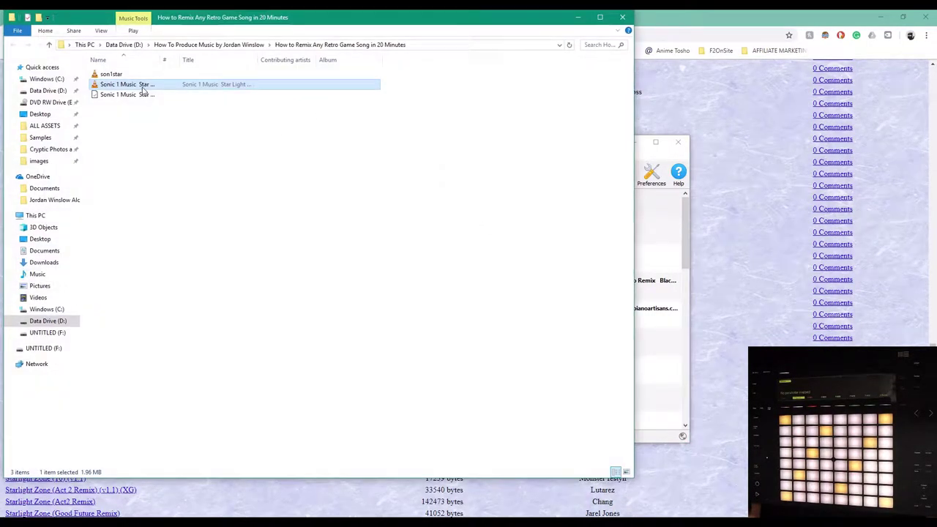
Step: Widen the file names, close the 4K Video Downloader prompt and window, and pick the Star Light Zone MP3
{"action": "left_click_drag", "start_coordinate": [161, 59], "coordinate": [219, 60]}
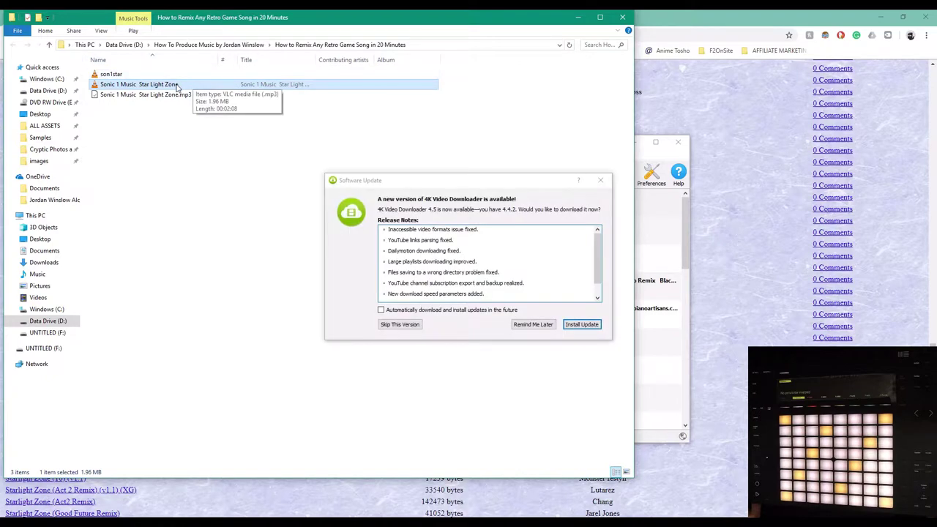
{"action": "left_click", "coordinate": [601, 180]}
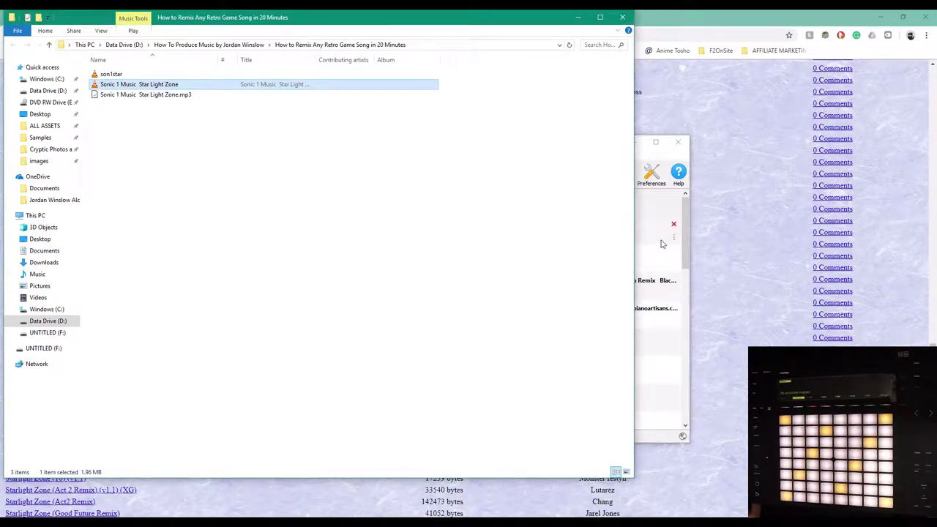
{"action": "left_click", "coordinate": [688, 233]}
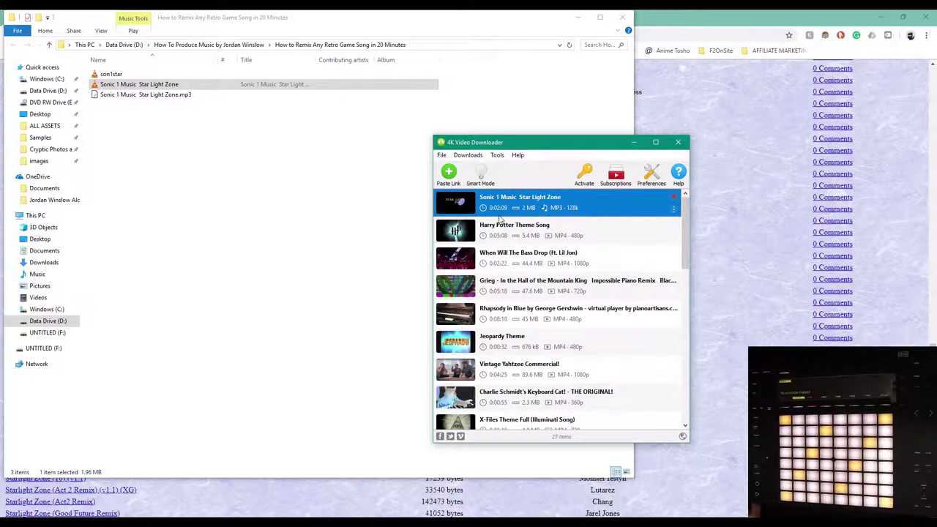
{"action": "left_click", "coordinate": [677, 144]}
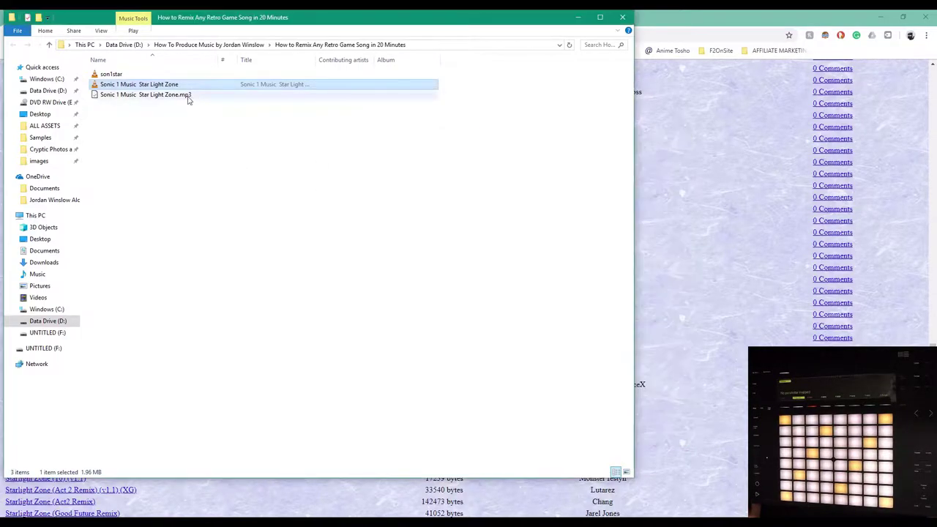
{"action": "double_click", "coordinate": [152, 86]}
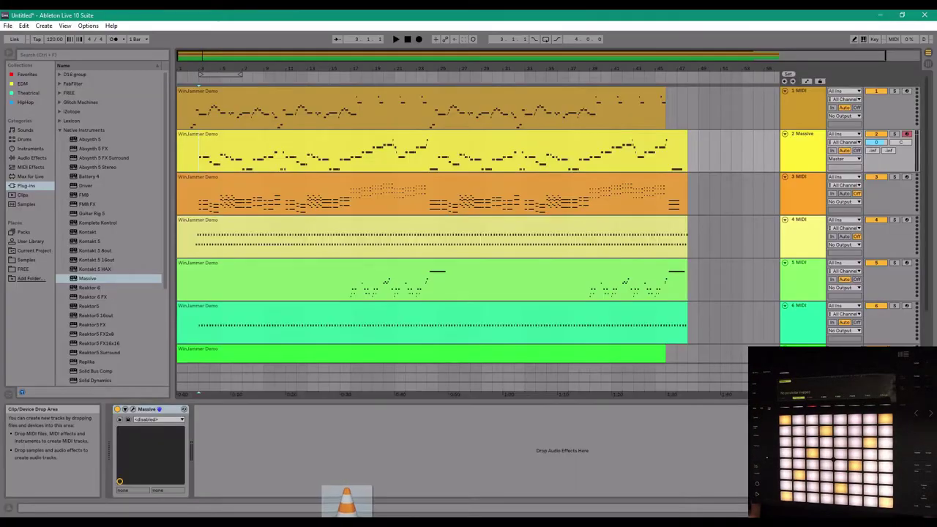
Step: Add the Star Light Zone MP3 as a new audio track, solo it and play
{"action": "left_click_drag", "start_coordinate": [719, 358], "coordinate": [181, 346]}
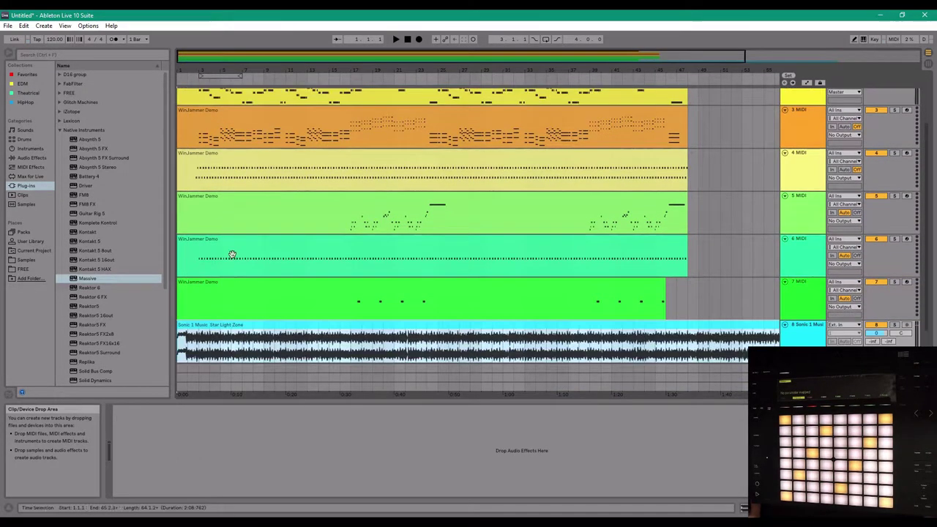
{"action": "left_click", "coordinate": [894, 326]}
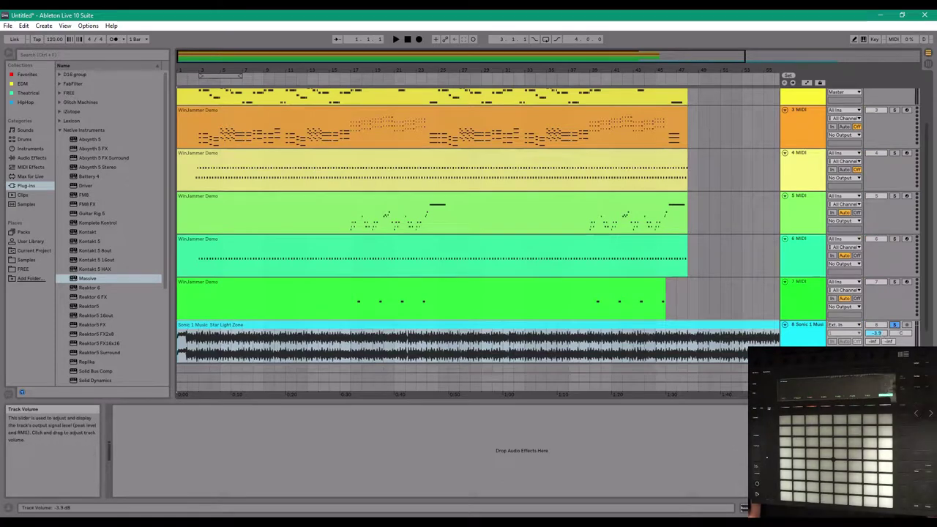
{"action": "key", "text": "space"}
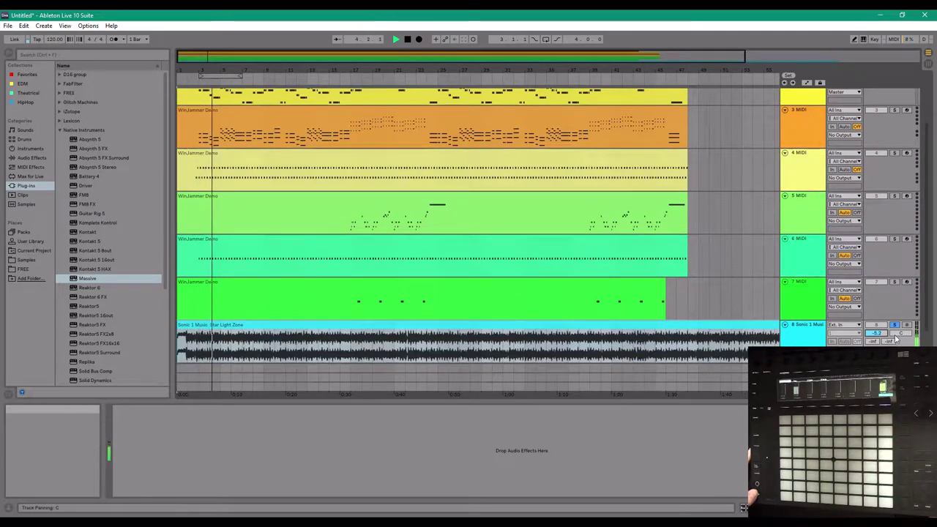
{"action": "scroll", "coordinate": [748, 278], "scroll_direction": "up", "scroll_amount": 3}
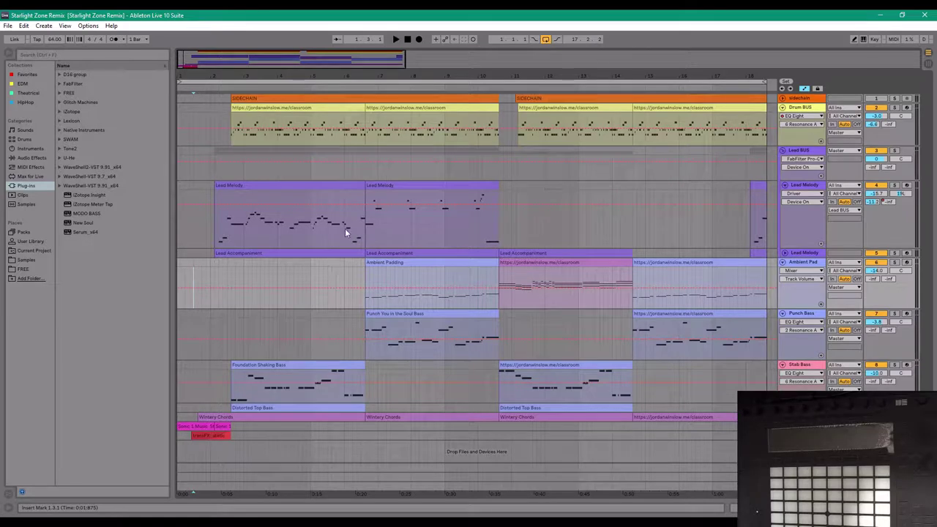
Step: Split a short section of the Sonic 1 Music clip and show the Original Track's EQ Eight and Reverb
{"action": "left_click", "coordinate": [212, 140]}
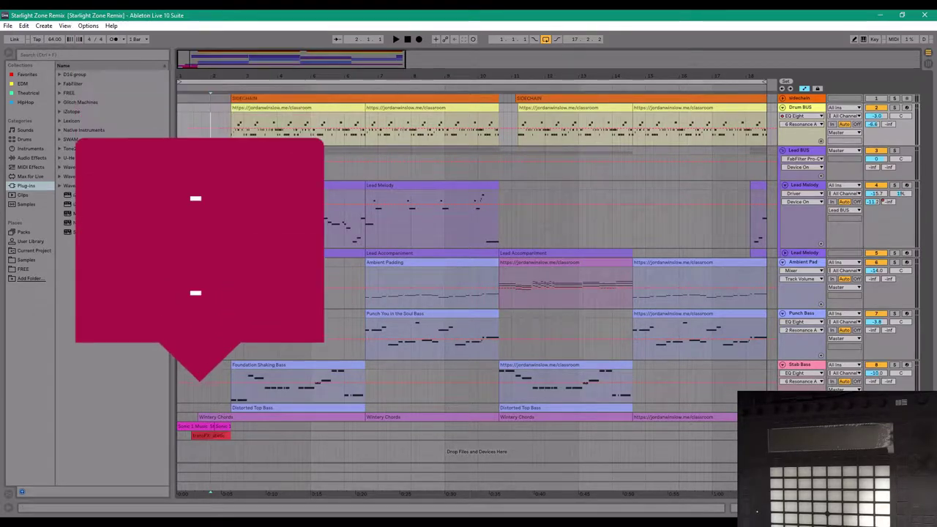
{"action": "scroll", "coordinate": [186, 404], "scroll_direction": "up", "scroll_amount": 3}
{"action": "scroll", "coordinate": [185, 405], "scroll_direction": "down", "scroll_amount": 1}
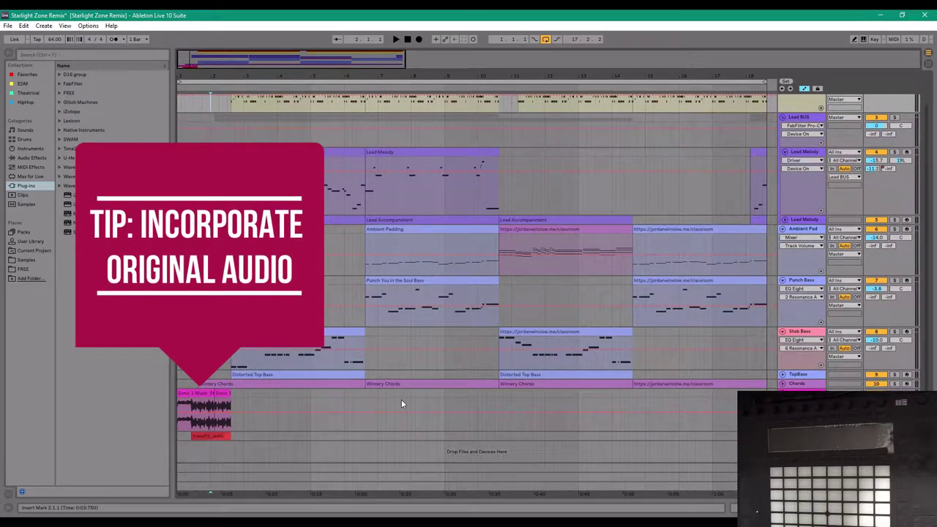
{"action": "left_click_drag", "start_coordinate": [218, 401], "coordinate": [228, 407]}
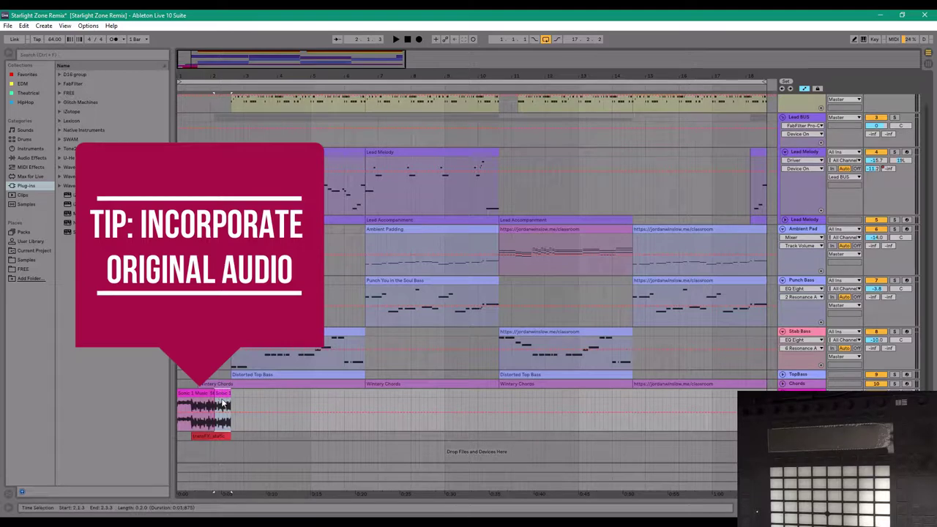
{"action": "key", "text": "ctrl+e"}
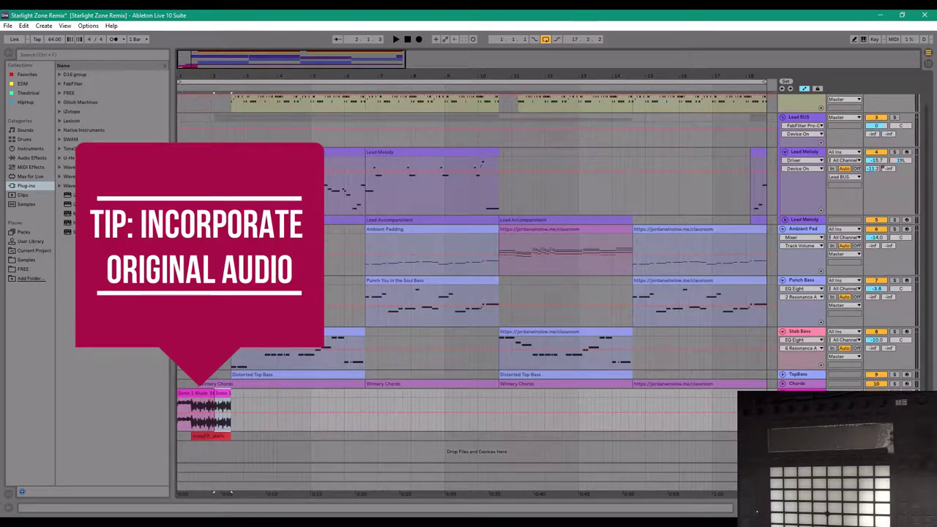
{"action": "double_click", "coordinate": [801, 395]}
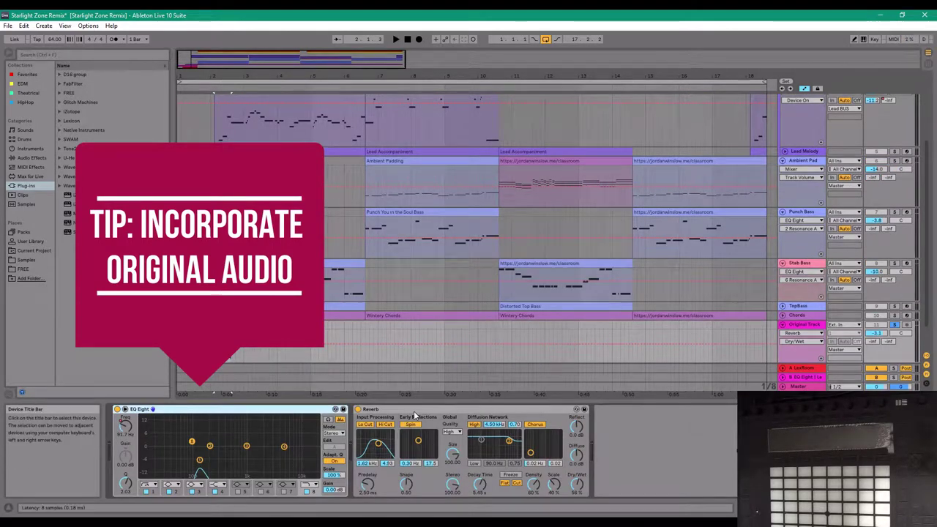
Step: Sweep the original audio's EQ Eight filter band up to 20.6 kHz and audition it
{"action": "left_click_drag", "start_coordinate": [191, 441], "coordinate": [315, 441]}
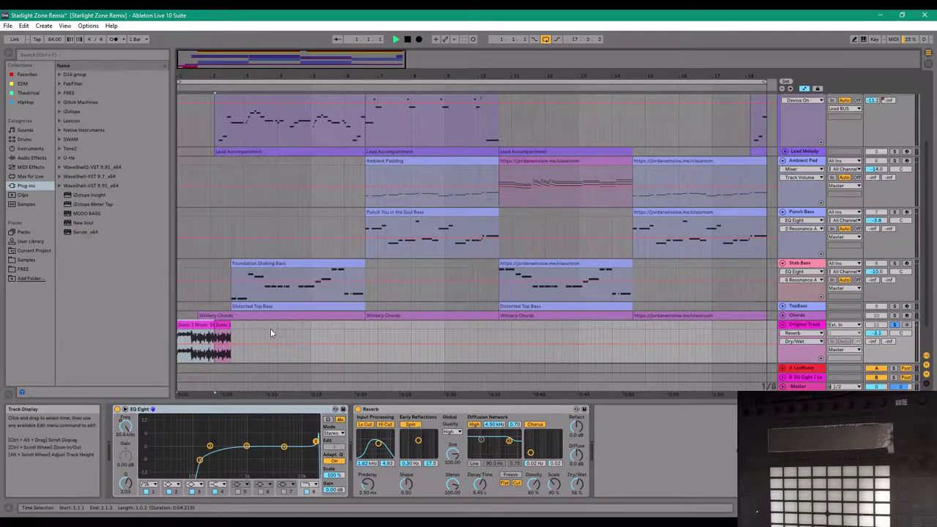
{"action": "key", "text": "space"}
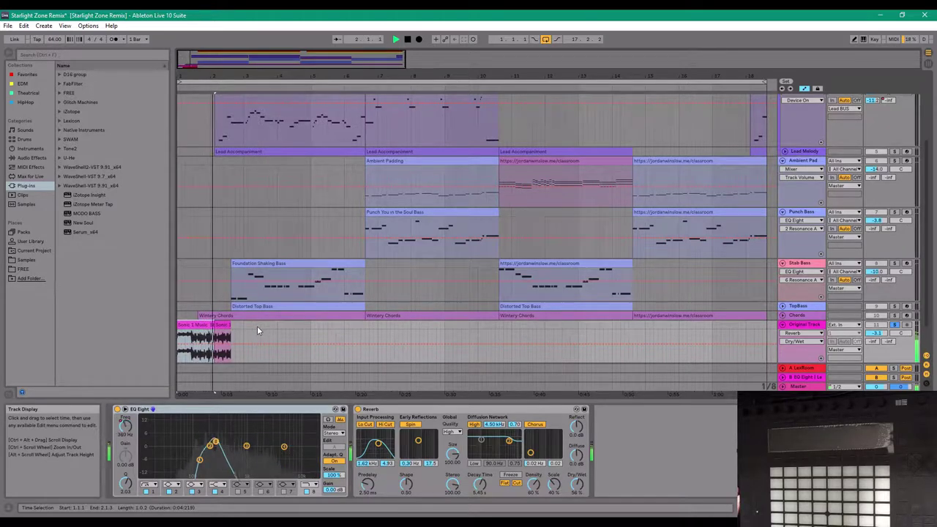
{"action": "key", "text": "space"}
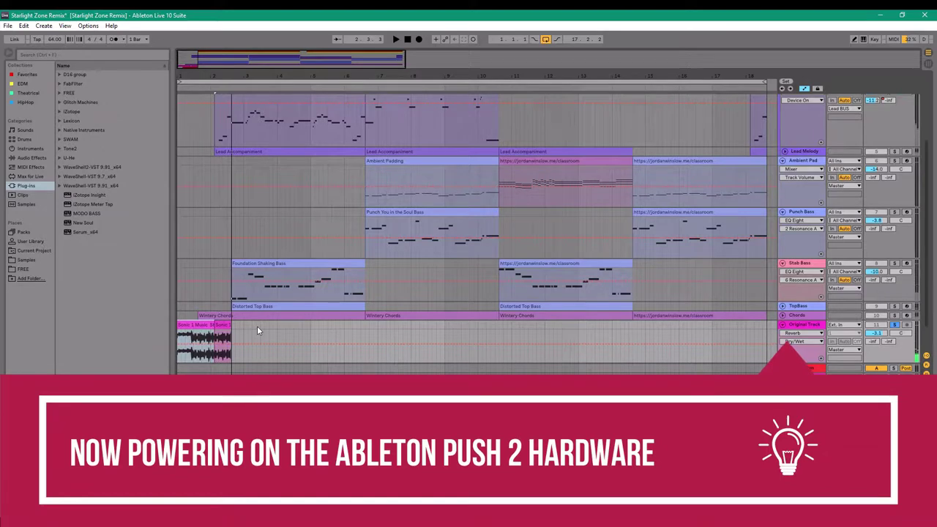
Step: Play from a point in the FX Static track, then expand Wintery Chords to show its notes
{"action": "scroll", "coordinate": [512, 337], "scroll_direction": "down", "scroll_amount": 2}
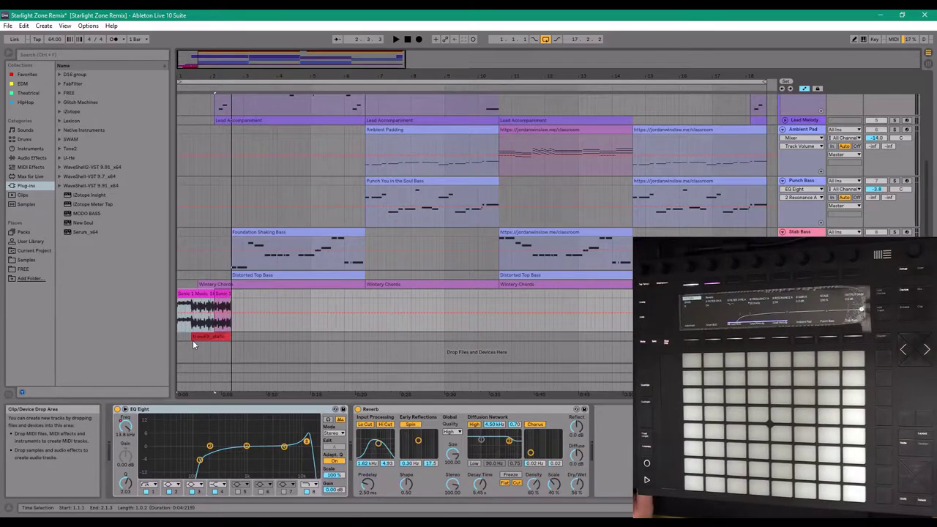
{"action": "left_click", "coordinate": [190, 339]}
{"action": "key", "text": "space"}
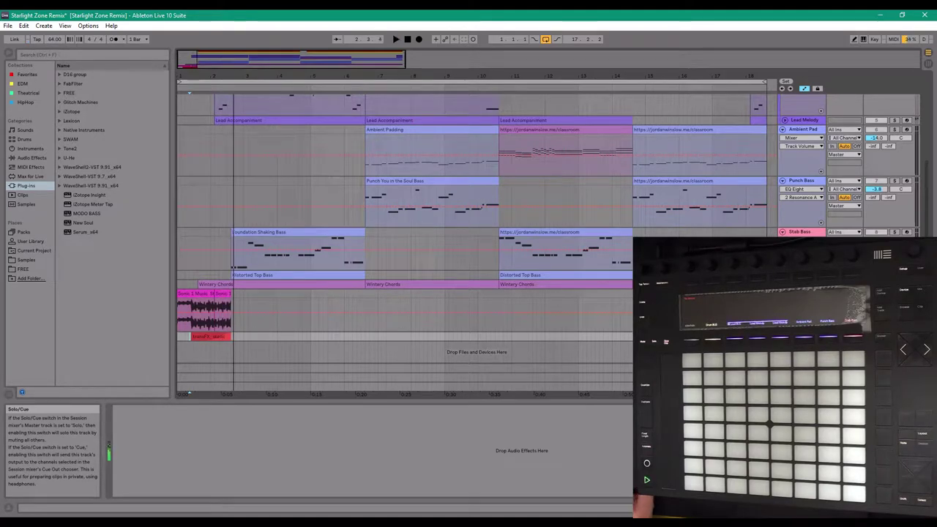
{"action": "scroll", "coordinate": [884, 108], "scroll_direction": "up", "scroll_amount": 2}
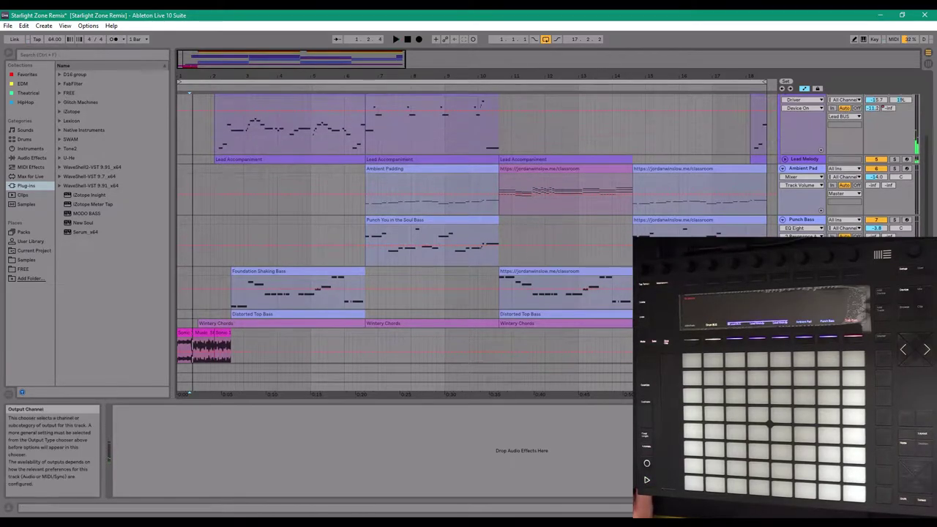
{"action": "left_click", "coordinate": [217, 326]}
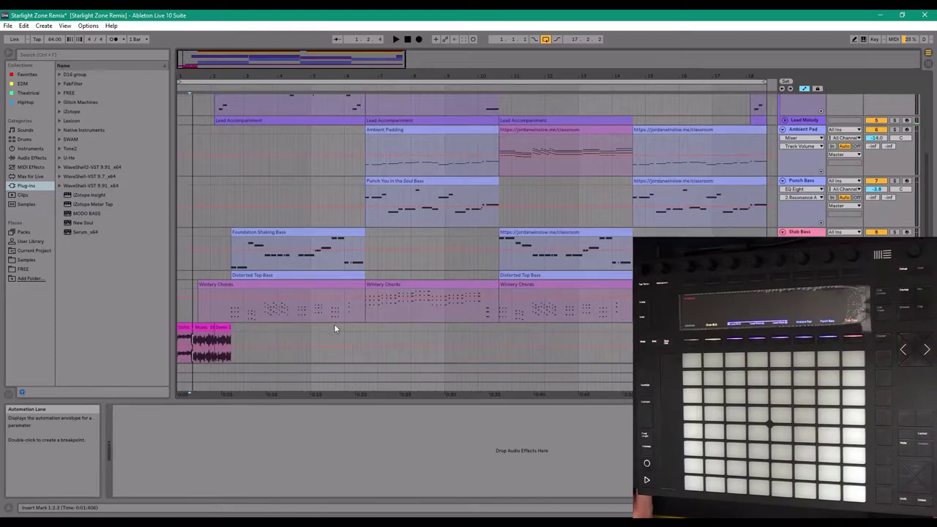
Step: Show the Wintery Chords track's Hive and EQ Eight devices and select the EQ Eight
{"action": "left_click", "coordinate": [232, 313]}
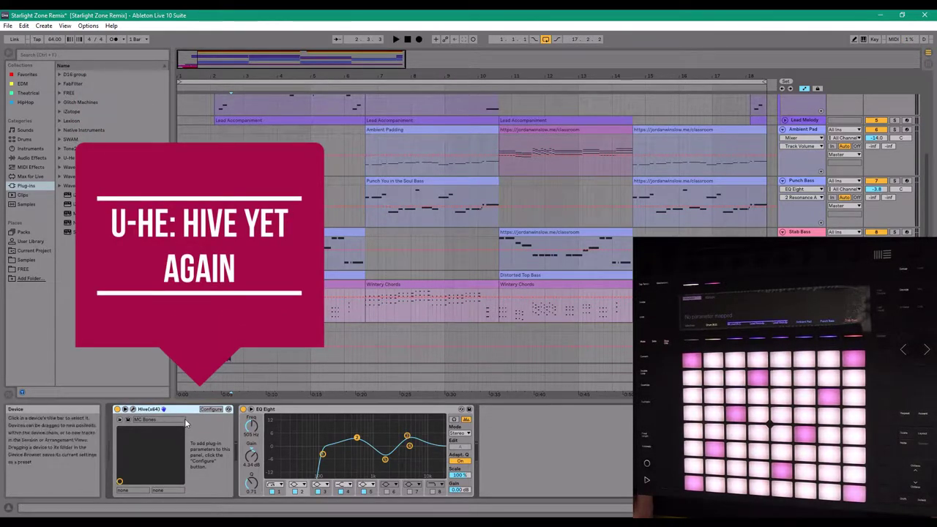
{"action": "left_click", "coordinate": [383, 414]}
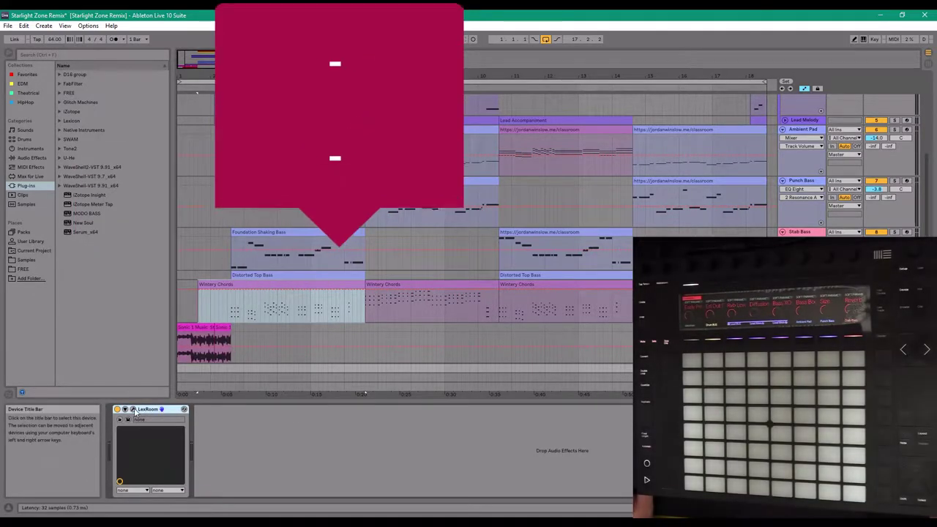
Step: Check the LexRoom reverb window, return to the Wintery Chords devices, and stop playback
{"action": "left_click", "coordinate": [133, 410]}
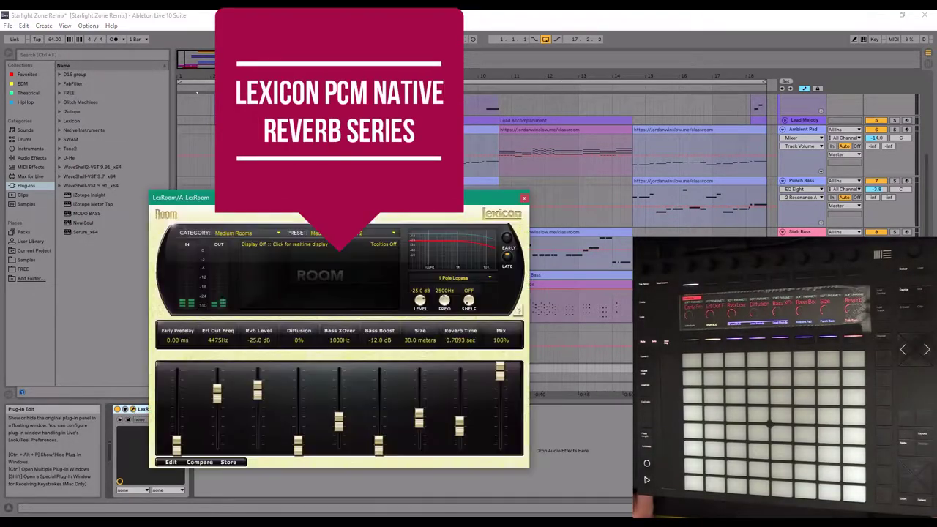
{"action": "left_click", "coordinate": [523, 198]}
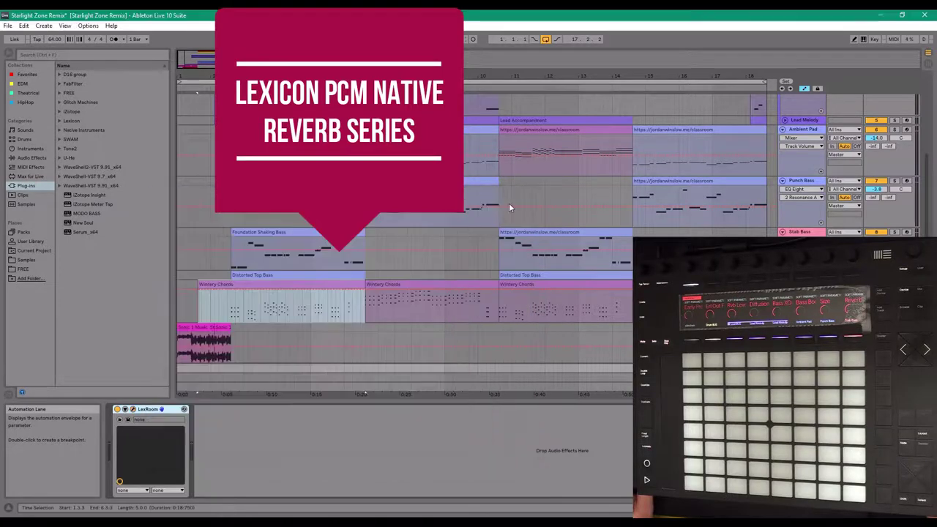
{"action": "left_click", "coordinate": [802, 284]}
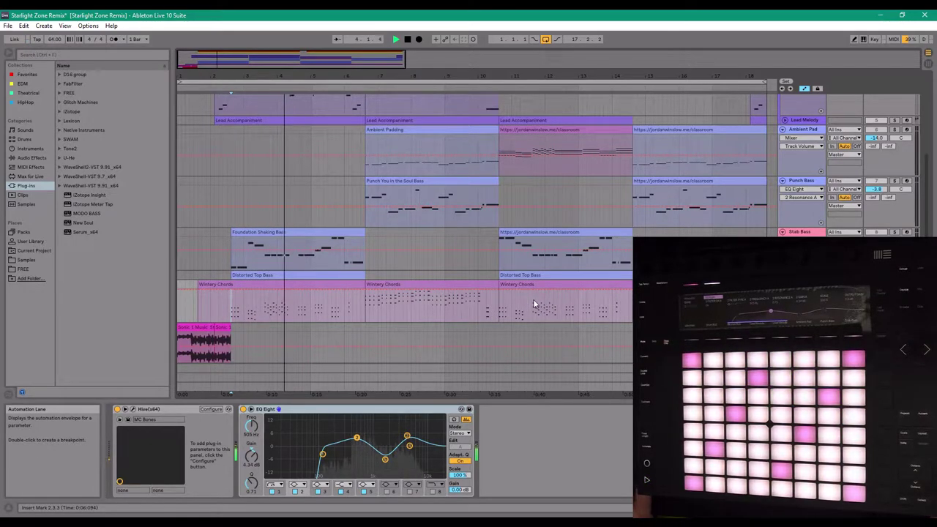
{"action": "key", "text": "space"}
Step: Move the start point near bar 3, then mark and clear a 2.2.3–5.1.1 selection in Wintery Chords
{"action": "left_click", "coordinate": [276, 310]}
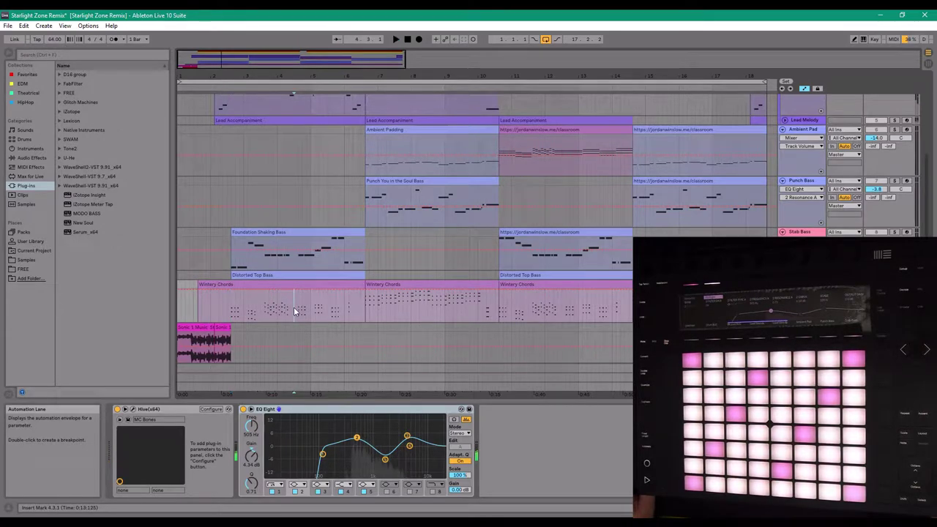
{"action": "left_click_drag", "start_coordinate": [223, 316], "coordinate": [311, 313]}
{"action": "left_click", "coordinate": [357, 315]}
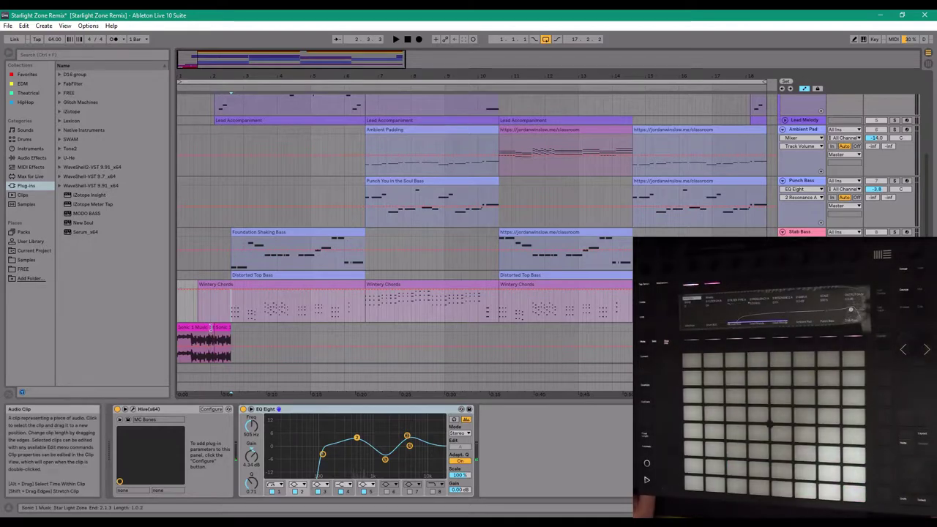
Step: Lengthen the Star Light Zone clip to bar 7, audition it, undo, then select the Lead Melody clip
{"action": "left_click_drag", "start_coordinate": [232, 345], "coordinate": [407, 346]}
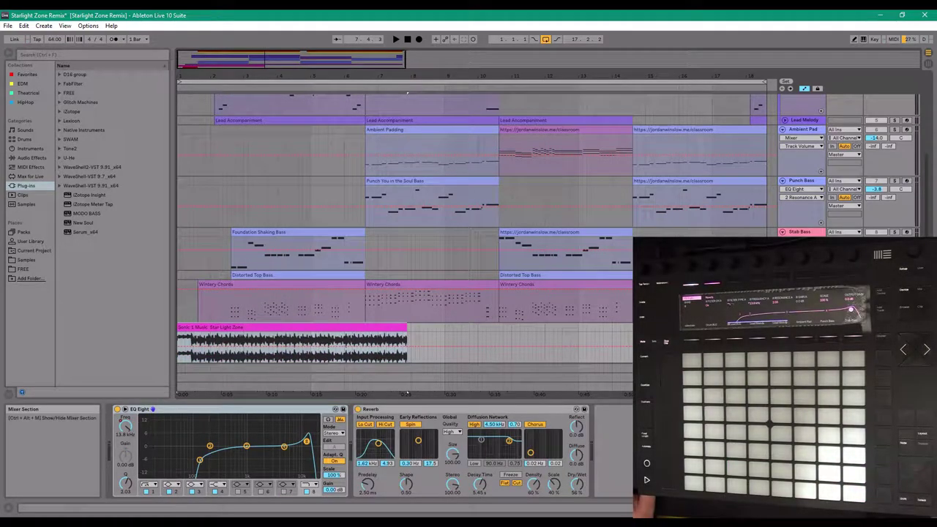
{"action": "left_click", "coordinate": [232, 350]}
{"action": "key", "text": "space"}
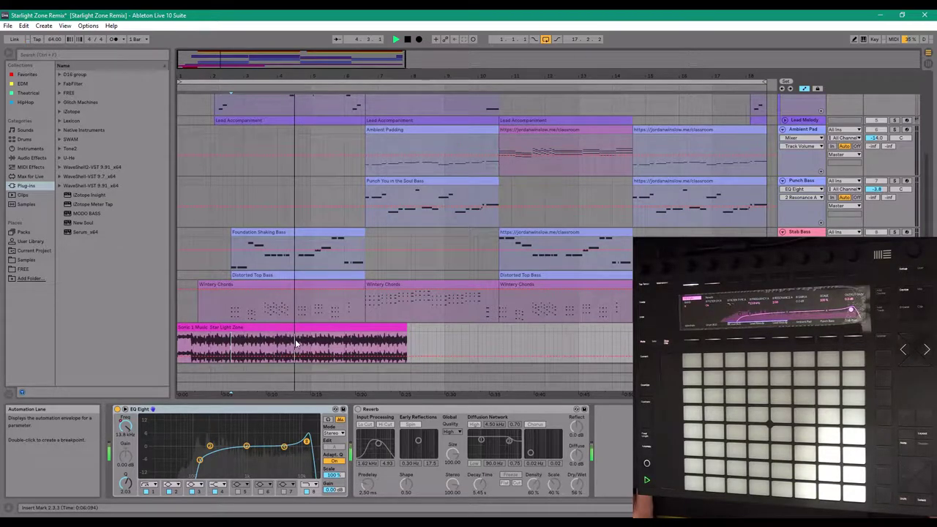
{"action": "key", "text": "space"}
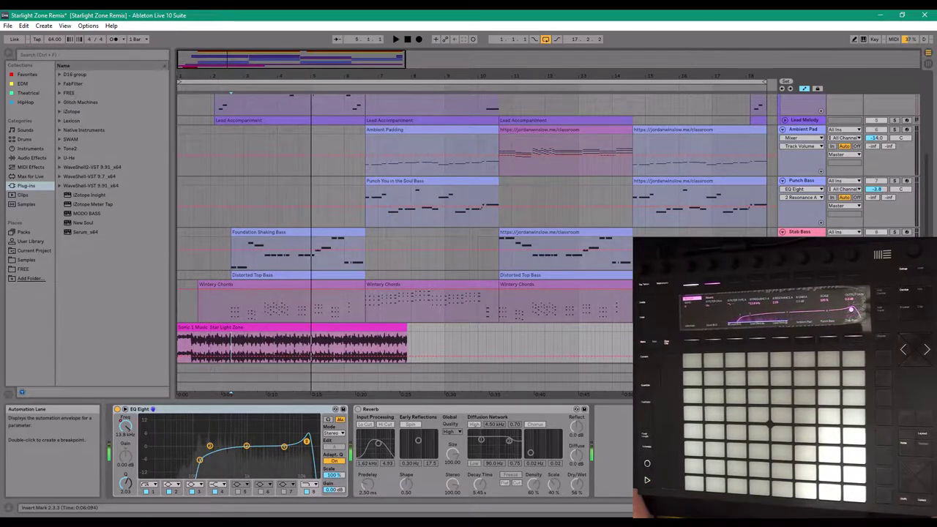
{"action": "key", "text": "ctrl+z"}
{"action": "scroll", "coordinate": [322, 264], "scroll_direction": "up", "scroll_amount": 5}
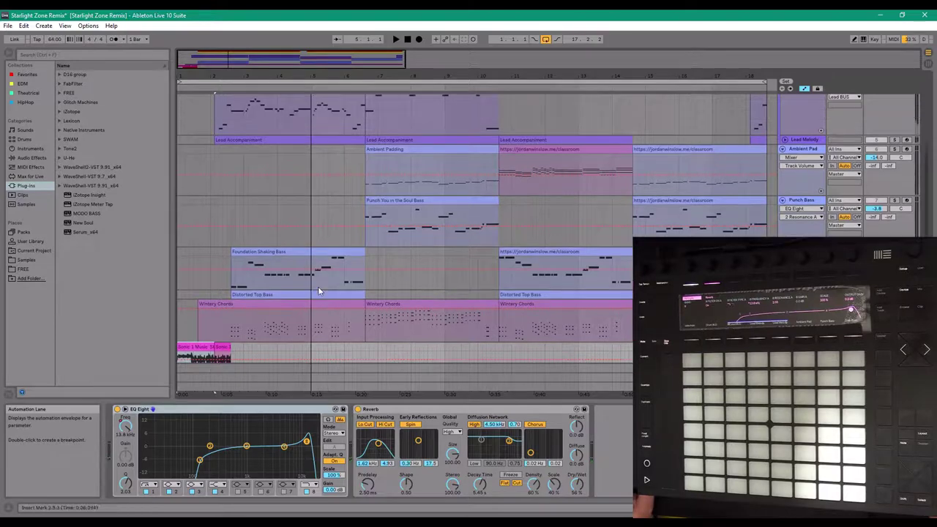
{"action": "left_click", "coordinate": [352, 189]}
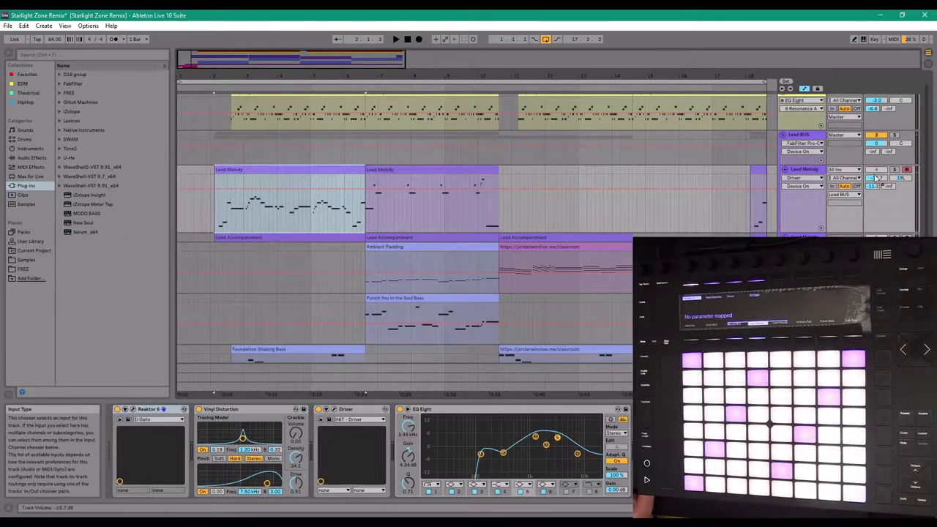
{"action": "left_click", "coordinate": [224, 221]}
{"action": "key", "text": "space"}
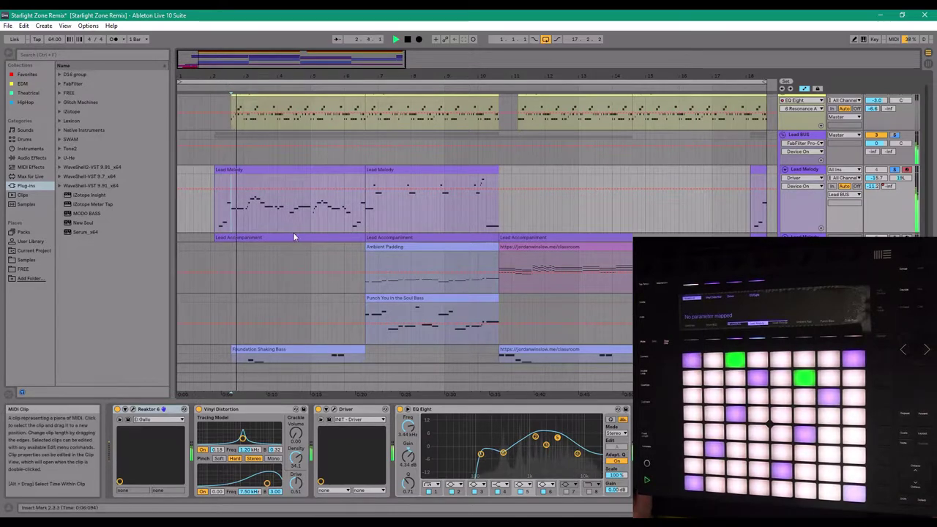
{"action": "left_click", "coordinate": [807, 169]}
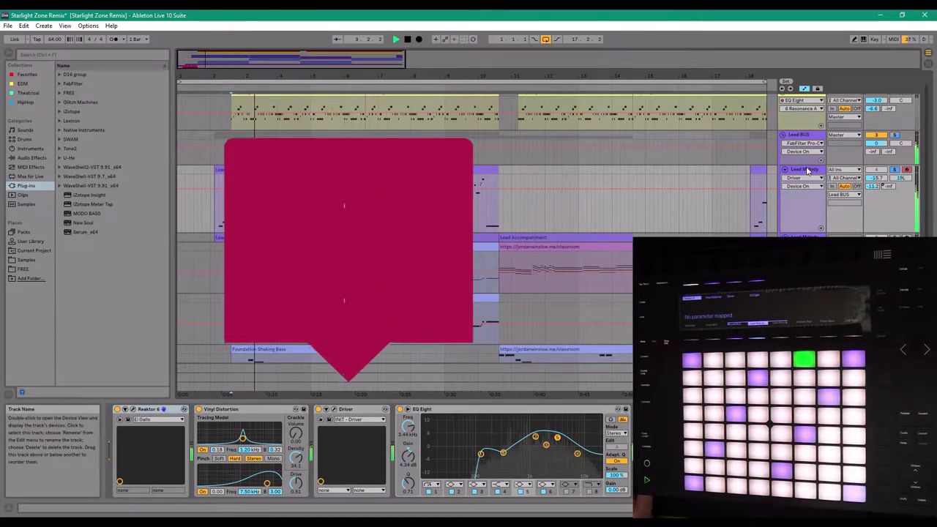
{"action": "left_click", "coordinate": [356, 412]}
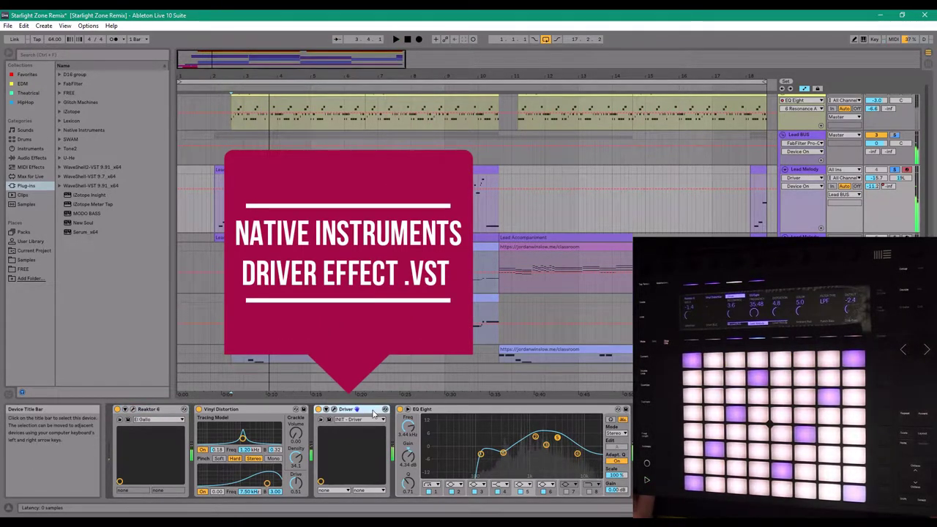
{"action": "left_click", "coordinate": [335, 409]}
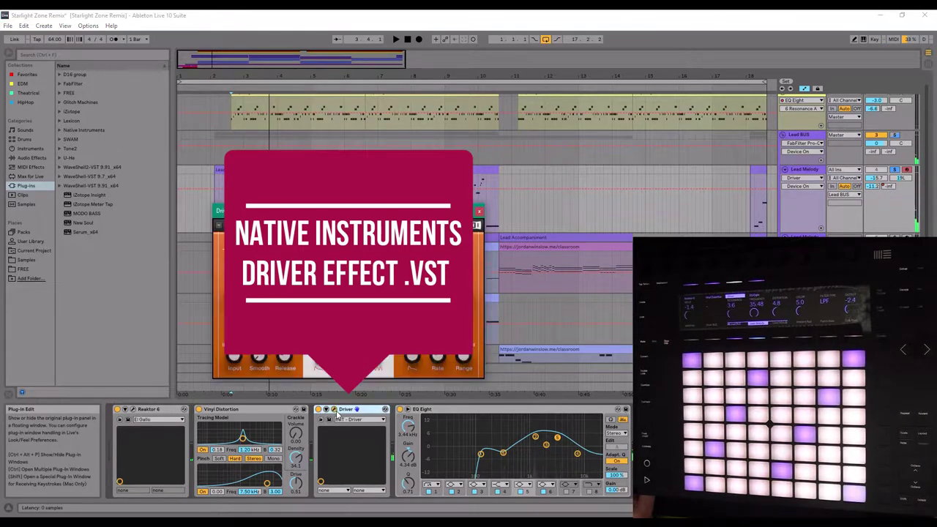
{"action": "left_click", "coordinate": [478, 216]}
{"action": "left_click", "coordinate": [265, 410]}
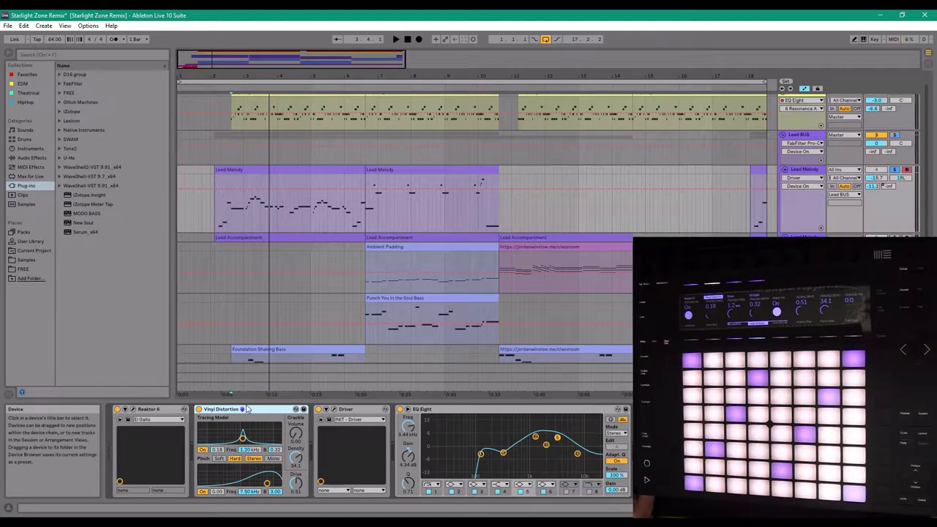
{"action": "left_click", "coordinate": [526, 452]}
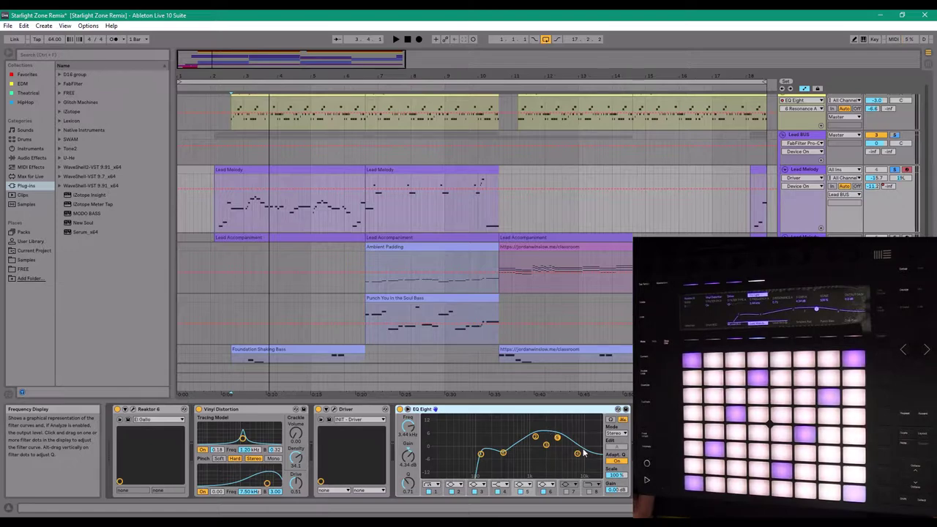
{"action": "left_click", "coordinate": [132, 409]}
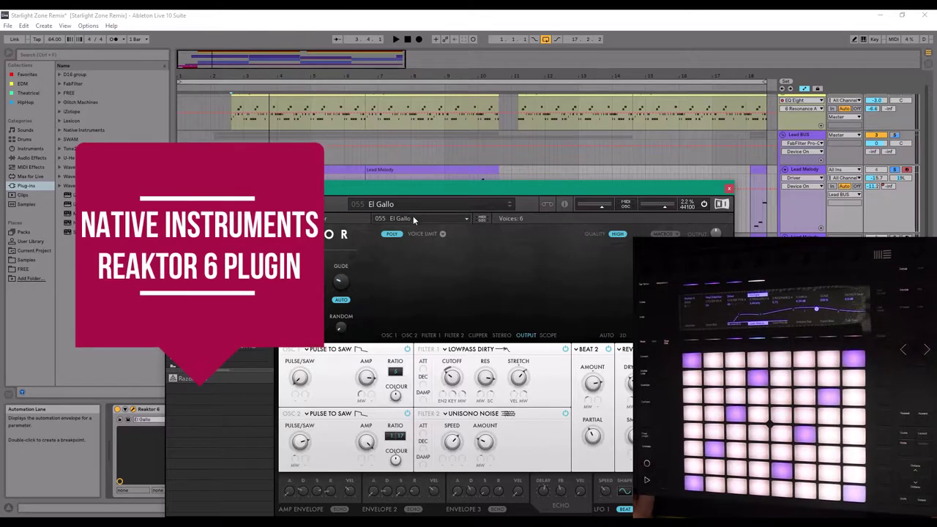
{"action": "left_click", "coordinate": [729, 188]}
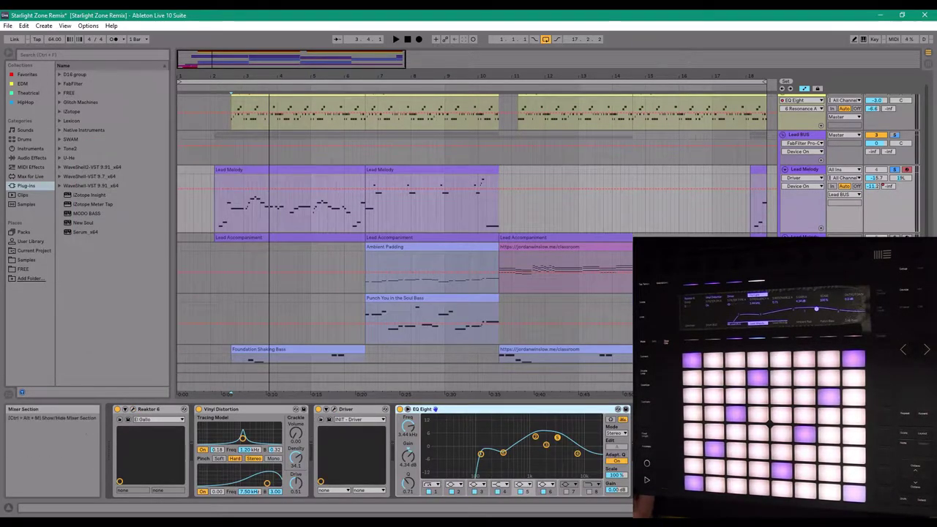
{"action": "scroll", "coordinate": [403, 231], "scroll_direction": "up", "scroll_amount": 1}
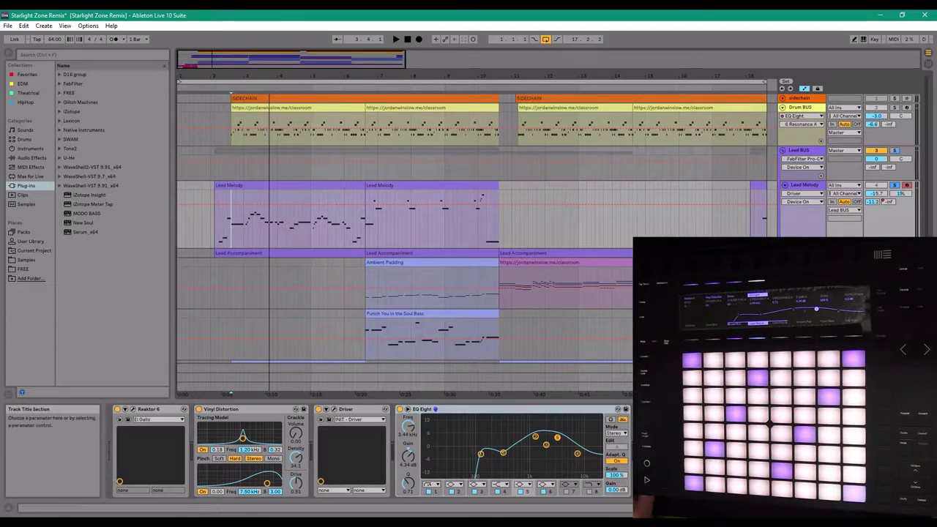
Step: Unfold Lead Accompaniment, select its EQ Eight after Massive and Vinyl Distortion, and briefly play it
{"action": "left_click", "coordinate": [785, 253]}
{"action": "left_click", "coordinate": [804, 254]}
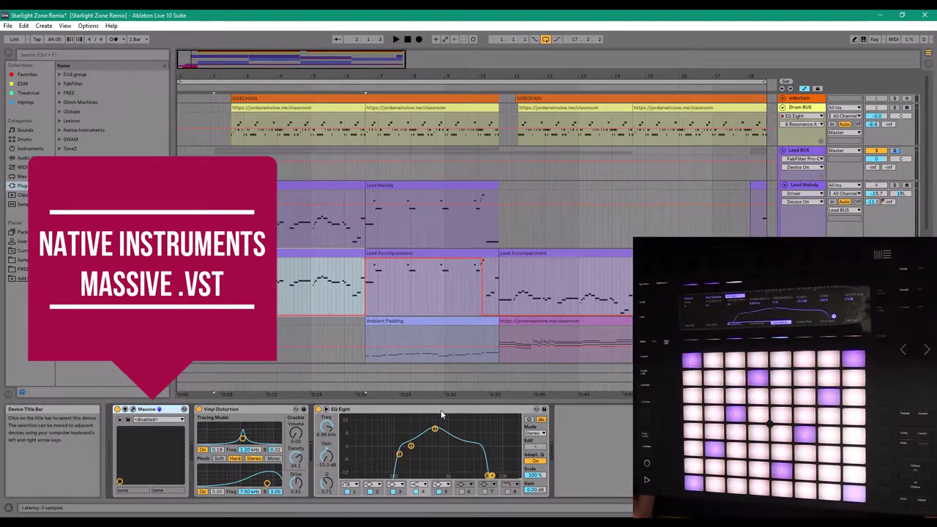
{"action": "left_click", "coordinate": [430, 443]}
{"action": "key", "text": "space"}
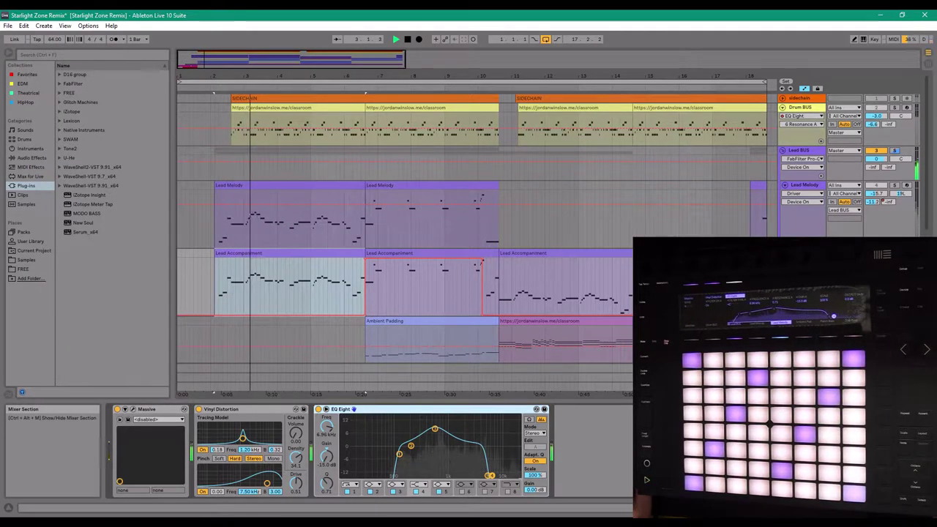
{"action": "key", "text": "space"}
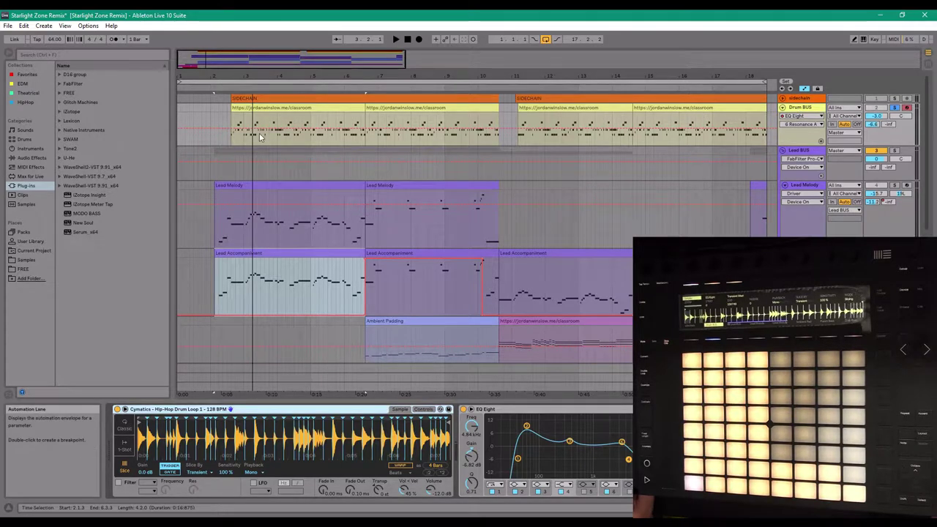
Step: Expand the FREE folder in the browser's Plug-ins list
{"action": "left_click", "coordinate": [60, 94]}
Step: Browse FREE > Cymatics - Hip Hop Starter Pack > Drums - Loops, then select the first Lead Melody clip
{"action": "left_click", "coordinate": [61, 94]}
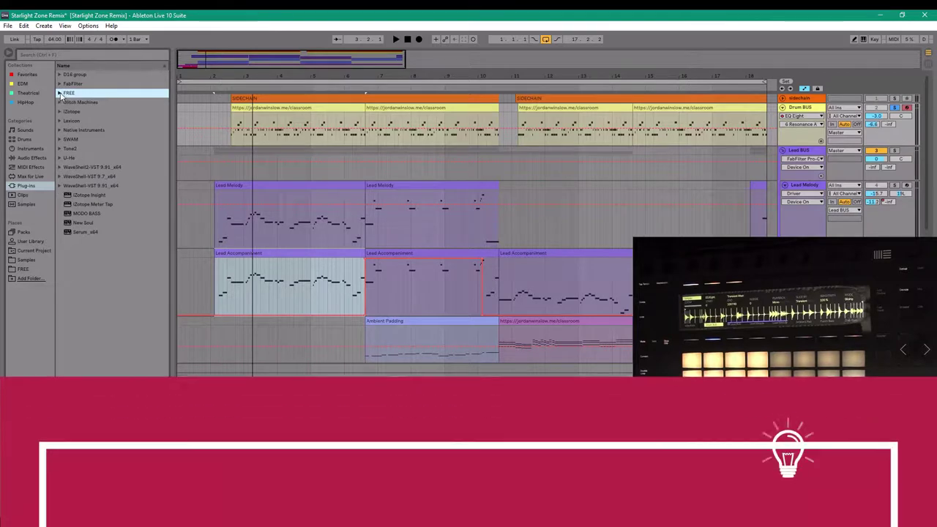
{"action": "left_click", "coordinate": [22, 269]}
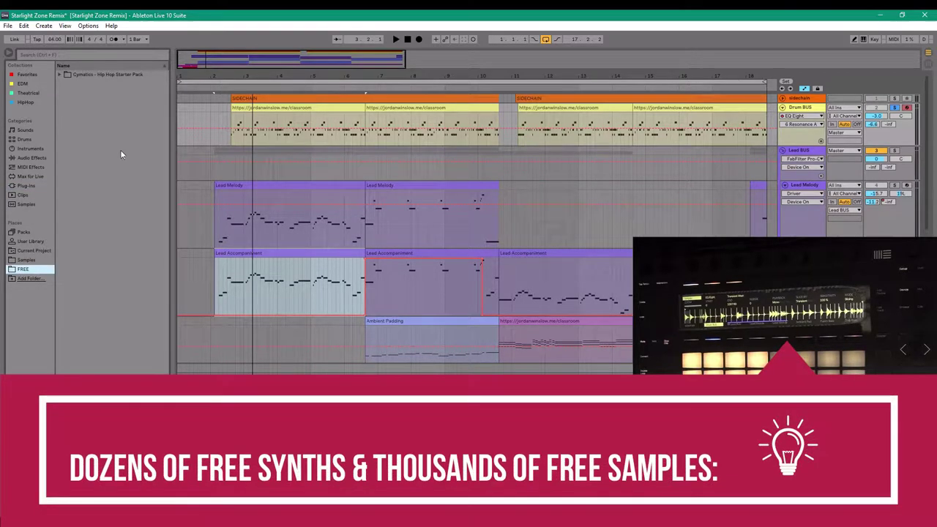
{"action": "left_click", "coordinate": [60, 75]}
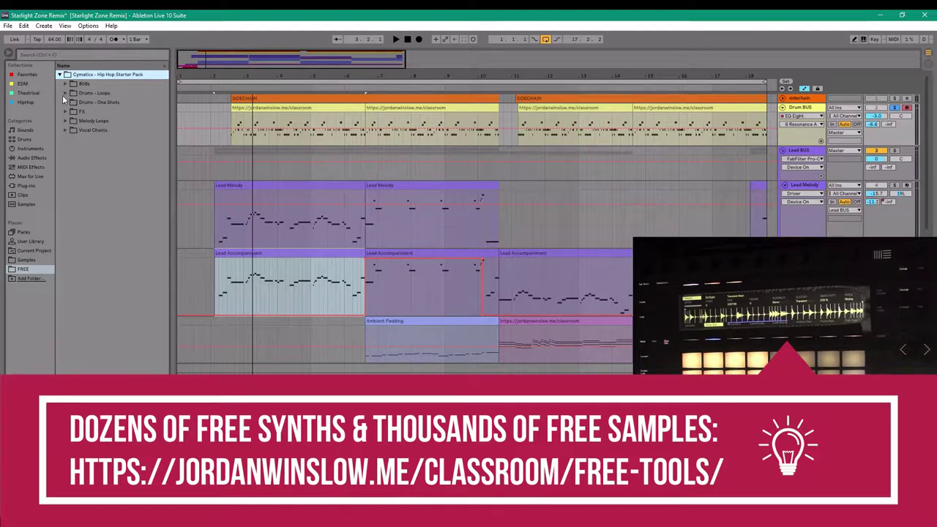
{"action": "left_click", "coordinate": [64, 92]}
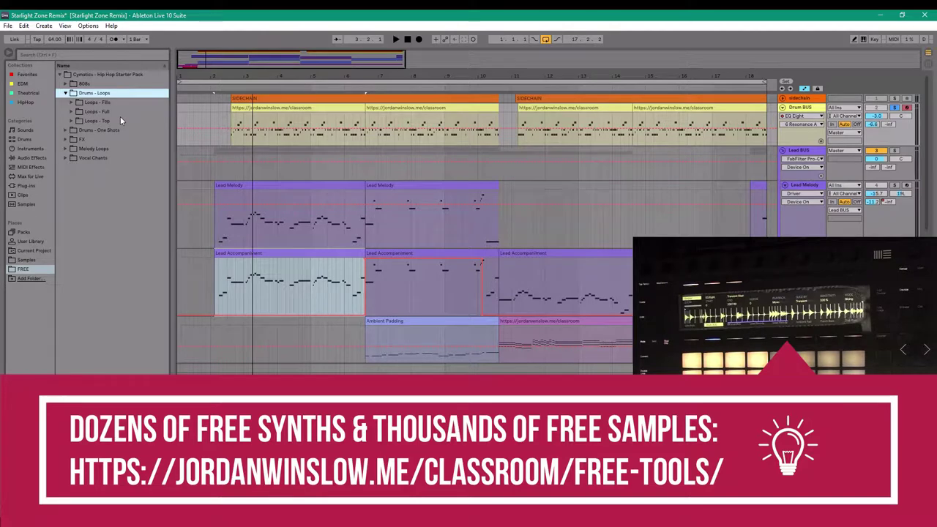
{"action": "left_click", "coordinate": [305, 185]}
Step: Show the first SIDECHAIN clip's Simpler with Cymatics Hip-Hop Drum Loop 1, keeping Transient slicing
{"action": "left_click", "coordinate": [341, 108]}
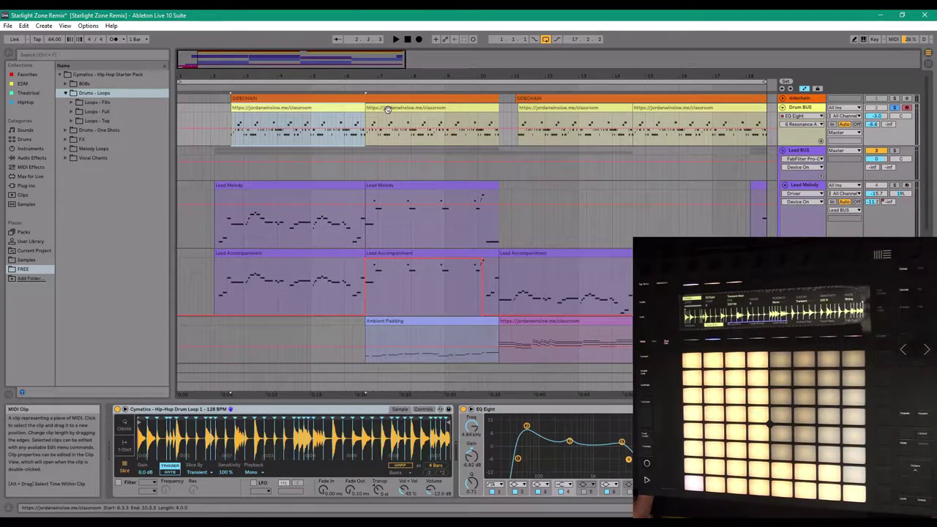
{"action": "left_click", "coordinate": [254, 108]}
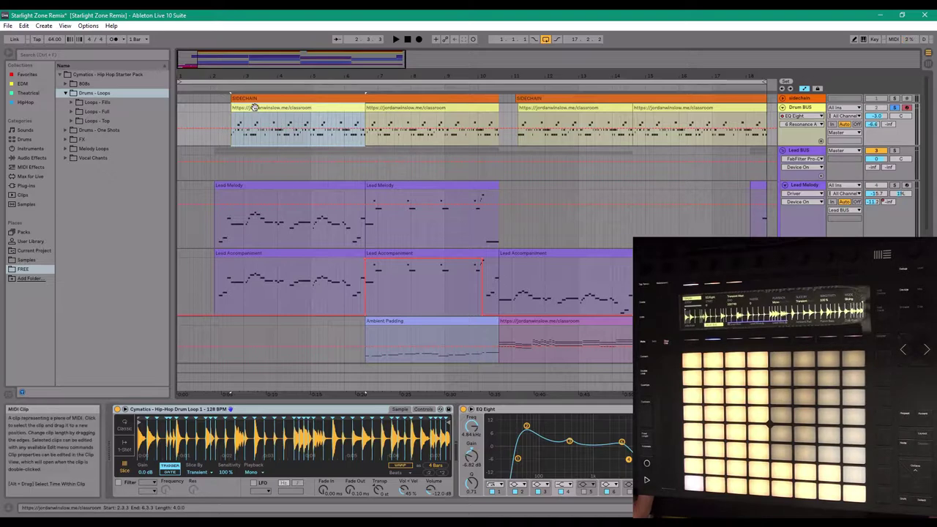
{"action": "left_click", "coordinate": [93, 74]}
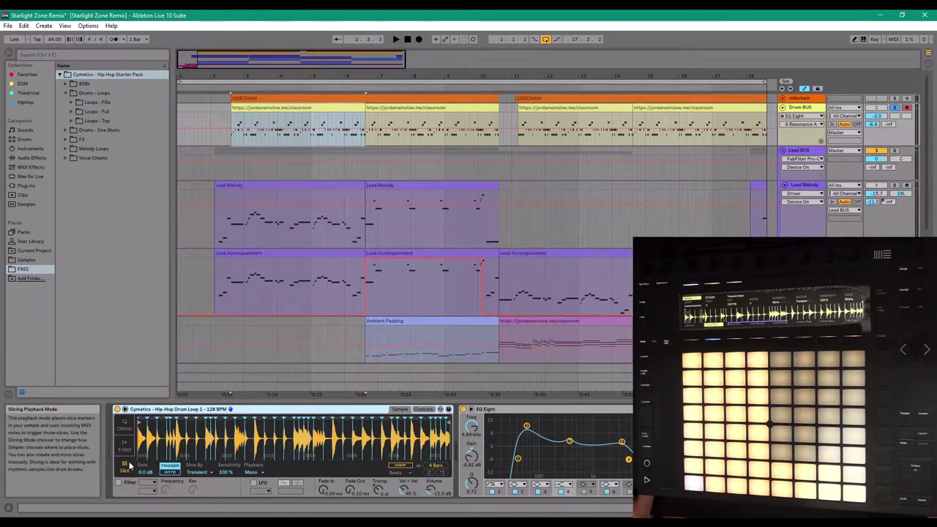
{"action": "left_click", "coordinate": [203, 476]}
{"action": "left_click", "coordinate": [203, 479]}
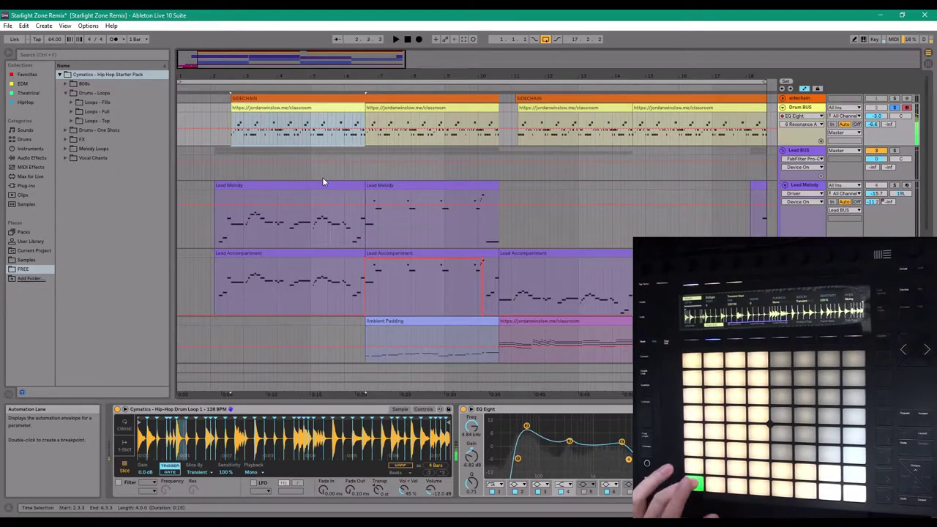
{"action": "left_click", "coordinate": [268, 108]}
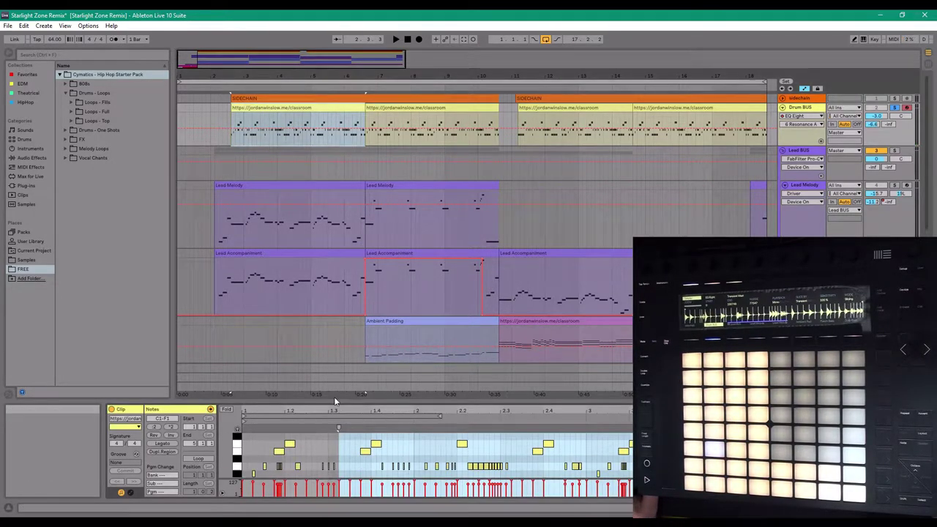
Step: Enlarge the drum clip's note editor, inspect the notes near beat 2.2, and open Drum BUS's Transient Master
{"action": "left_click_drag", "start_coordinate": [333, 401], "coordinate": [333, 261]}
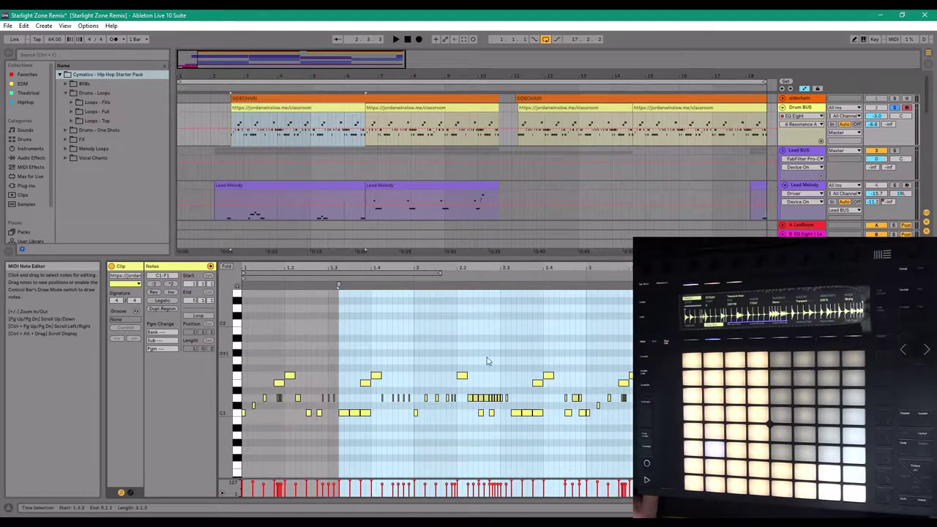
{"action": "left_click", "coordinate": [483, 398]}
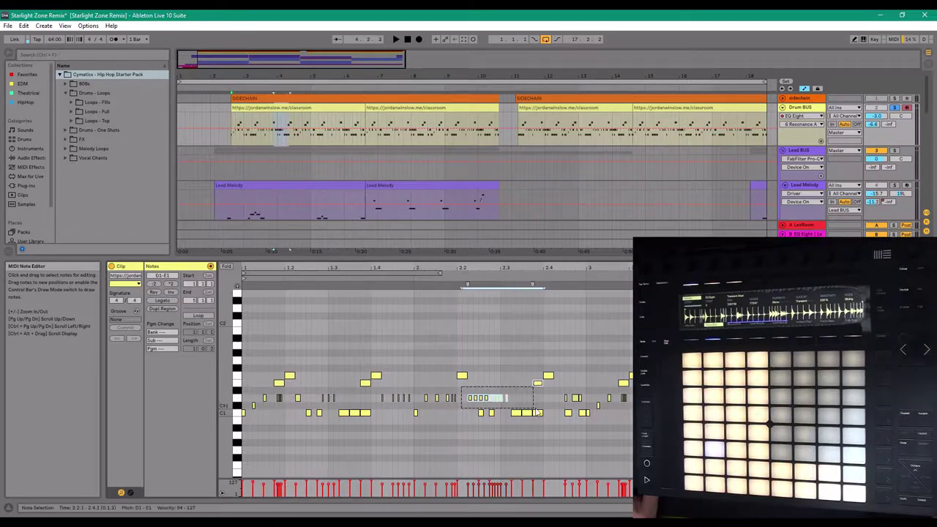
{"action": "left_click", "coordinate": [516, 398]}
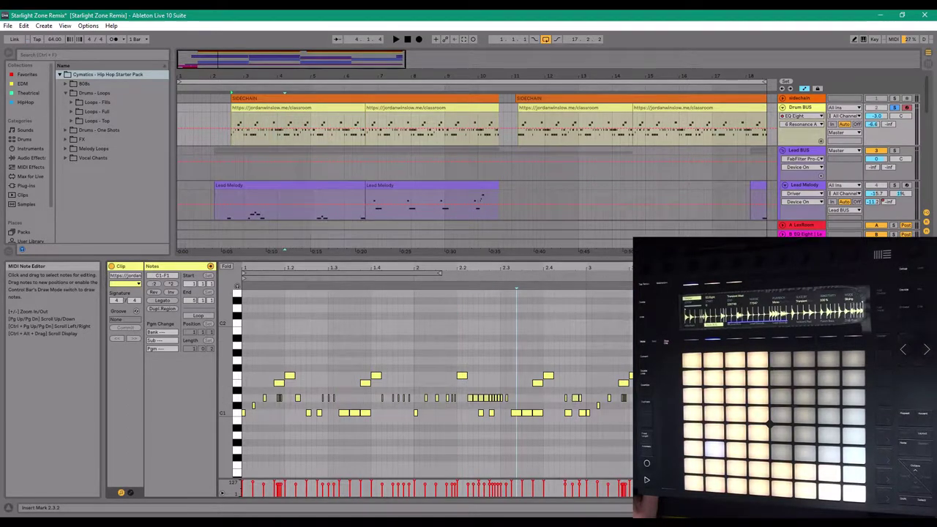
{"action": "left_click", "coordinate": [300, 124]}
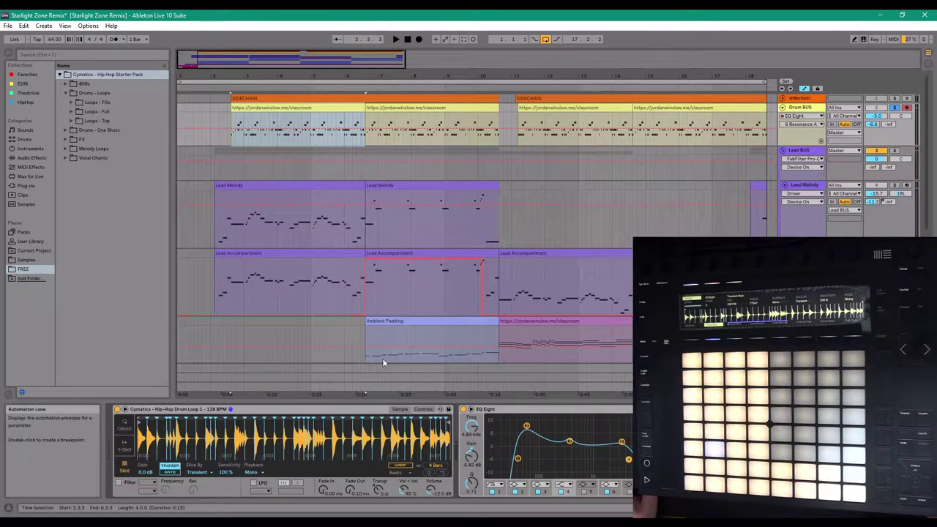
{"action": "left_click", "coordinate": [630, 412]}
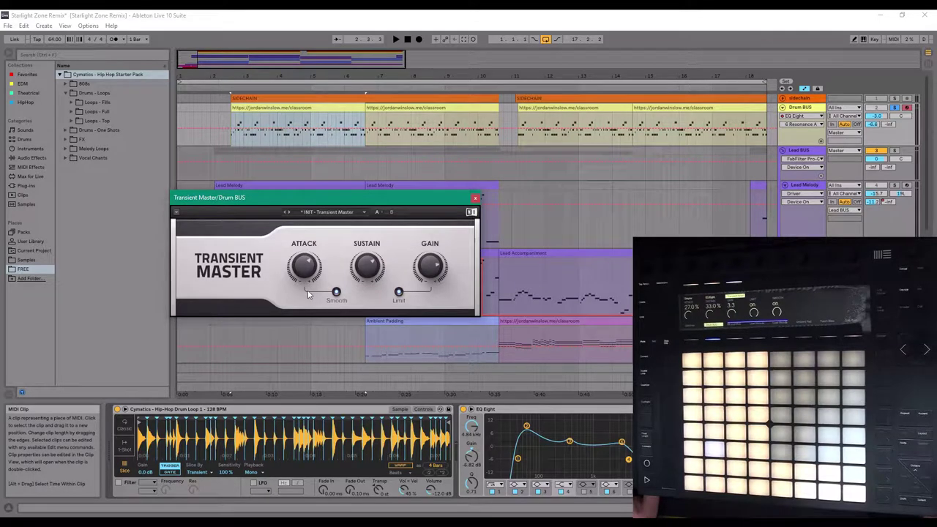
Step: Close Transient Master, check the LexRoom Medium Tight Room 2 setting, then play from the first drum clip
{"action": "left_click", "coordinate": [475, 200]}
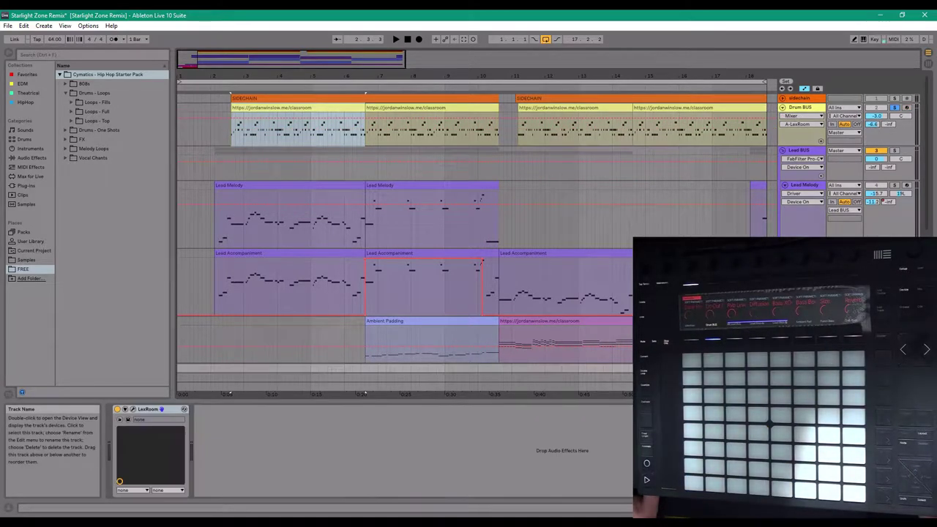
{"action": "left_click", "coordinate": [132, 409]}
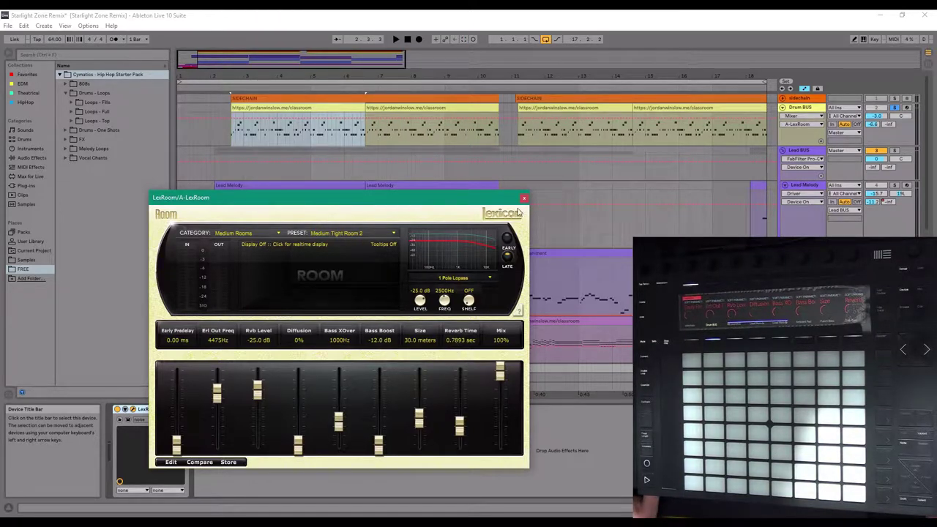
{"action": "left_click", "coordinate": [524, 198]}
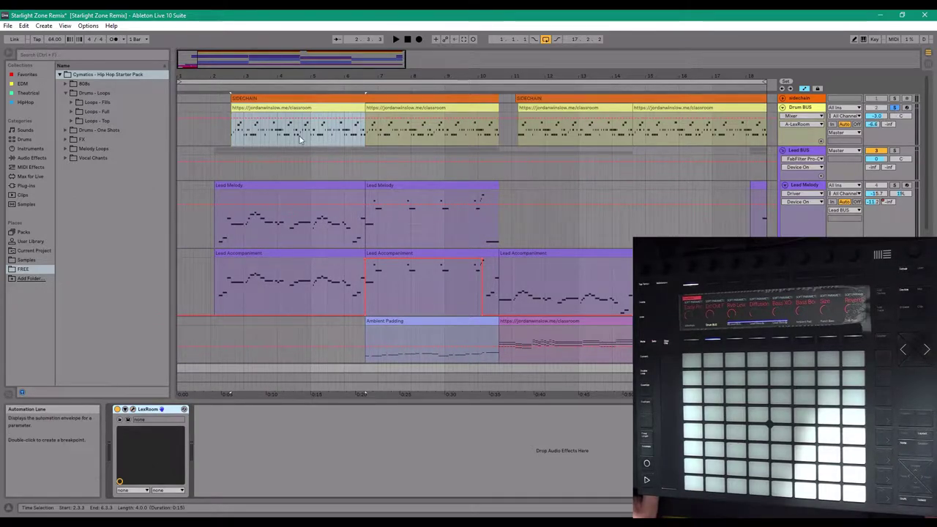
{"action": "left_click", "coordinate": [234, 135]}
{"action": "key", "text": "space"}
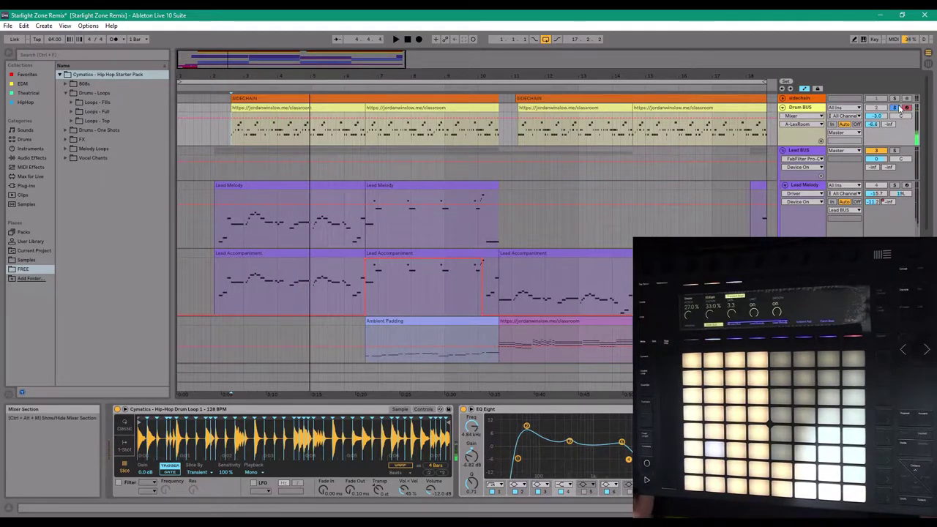
{"action": "scroll", "coordinate": [323, 164], "scroll_direction": "down", "scroll_amount": 4}
{"action": "scroll", "coordinate": [307, 161], "scroll_direction": "up", "scroll_amount": 2}
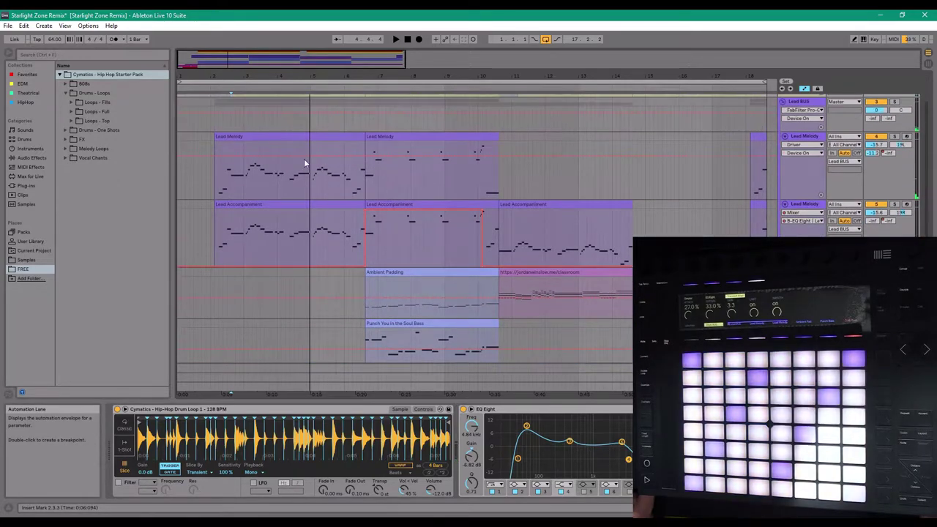
{"action": "left_click", "coordinate": [290, 138]}
{"action": "scroll", "coordinate": [314, 197], "scroll_direction": "down", "scroll_amount": 5}
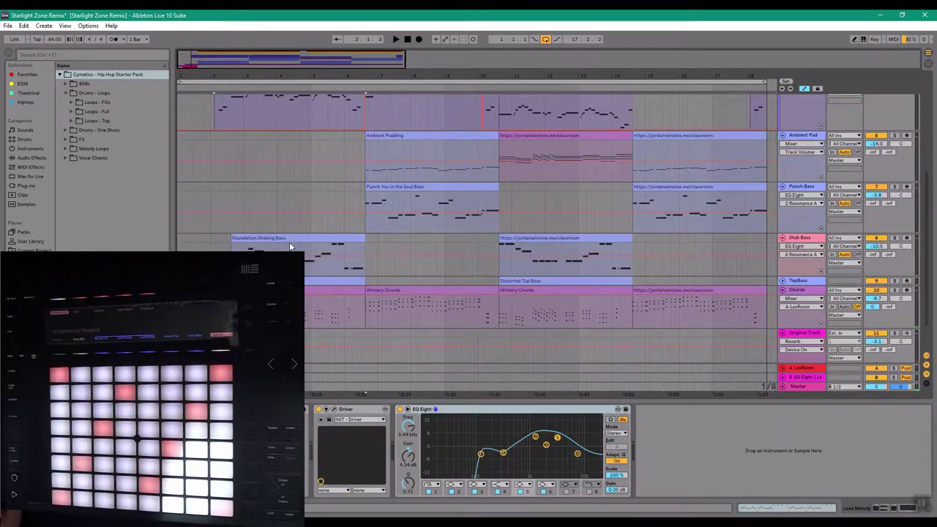
{"action": "left_click", "coordinate": [335, 260]}
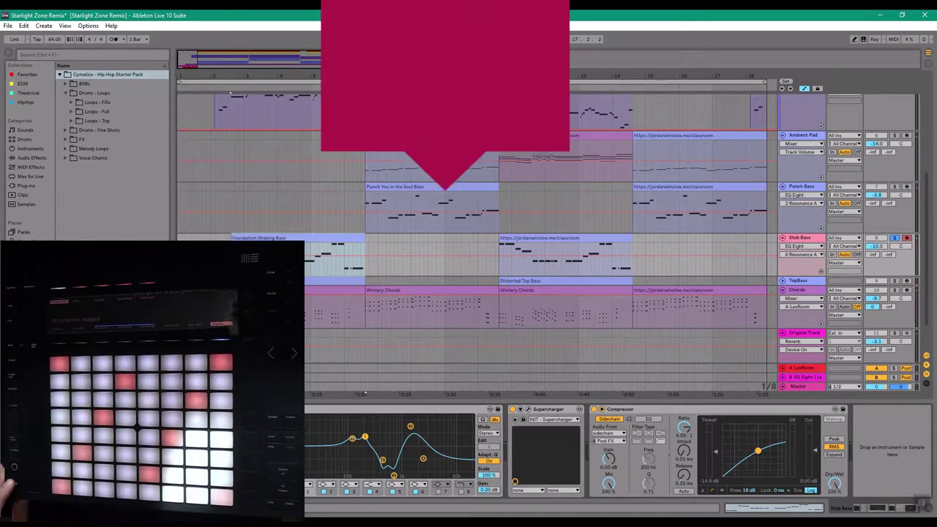
{"action": "key", "text": "ctrl+alt+p"}
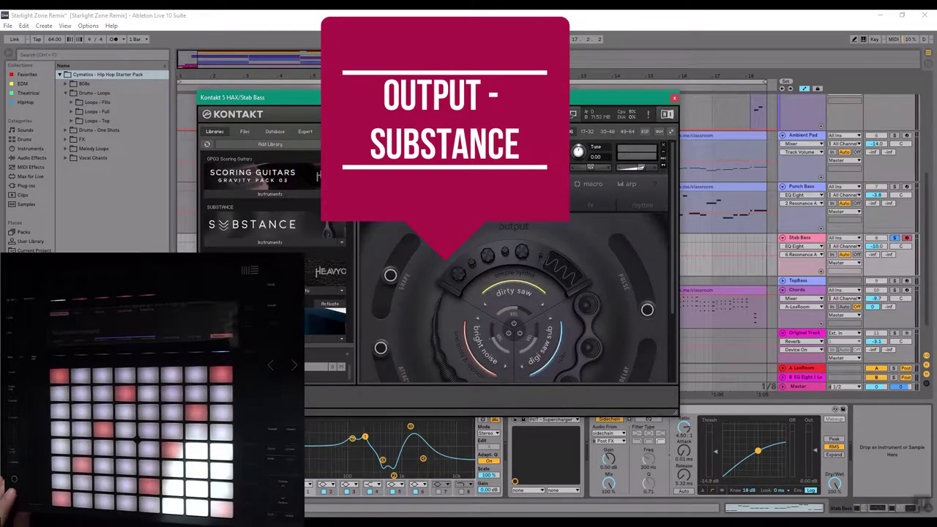
{"action": "left_click", "coordinate": [674, 98]}
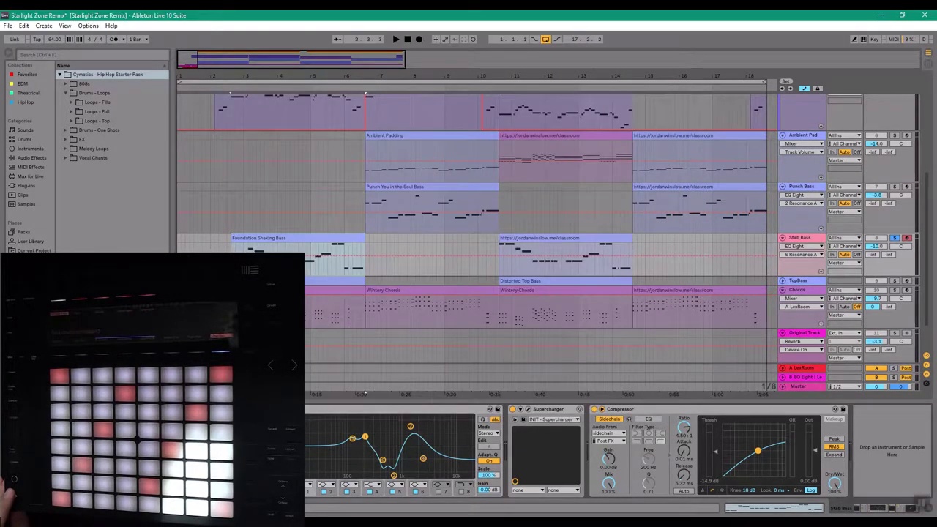
{"action": "scroll", "coordinate": [463, 199], "scroll_direction": "down", "scroll_amount": 2}
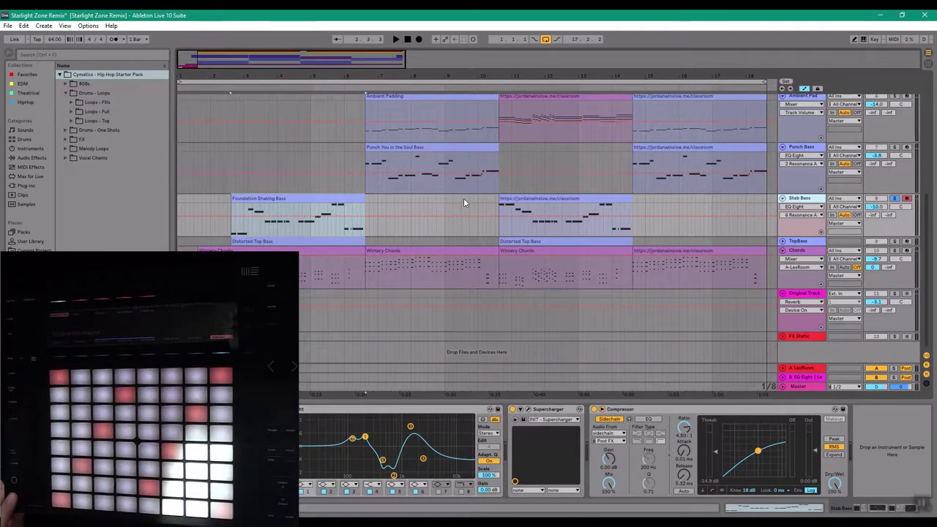
{"action": "scroll", "coordinate": [524, 231], "scroll_direction": "up", "scroll_amount": 3}
{"action": "scroll", "coordinate": [411, 174], "scroll_direction": "up", "scroll_amount": 7}
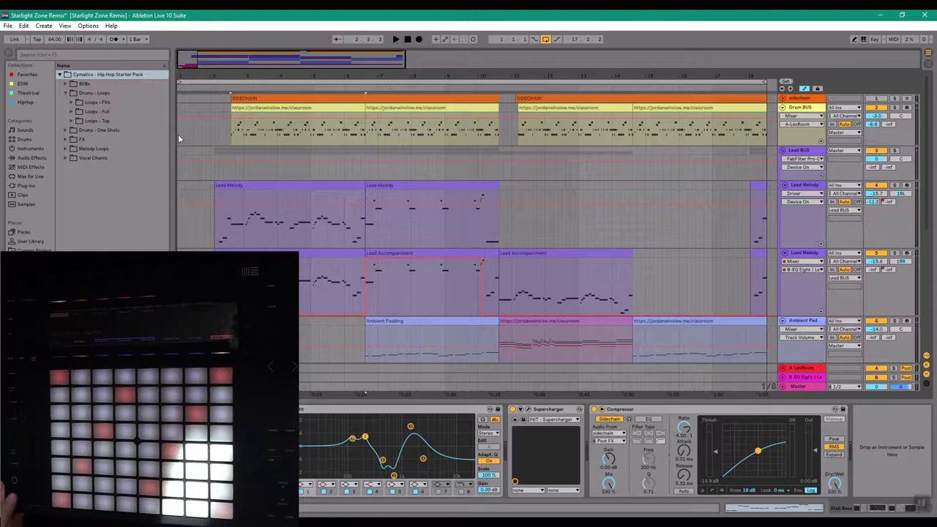
{"action": "left_click", "coordinate": [178, 134]}
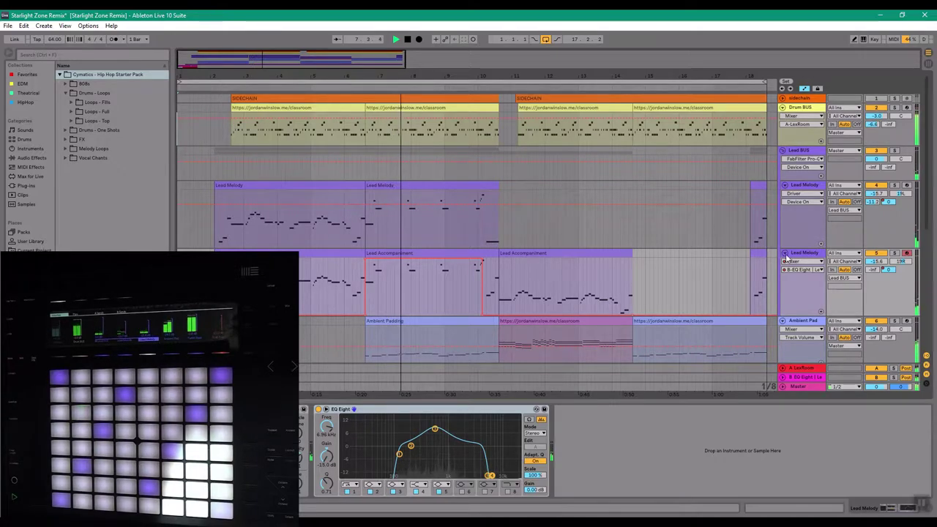
{"action": "scroll", "coordinate": [618, 193], "scroll_direction": "down", "scroll_amount": 6}
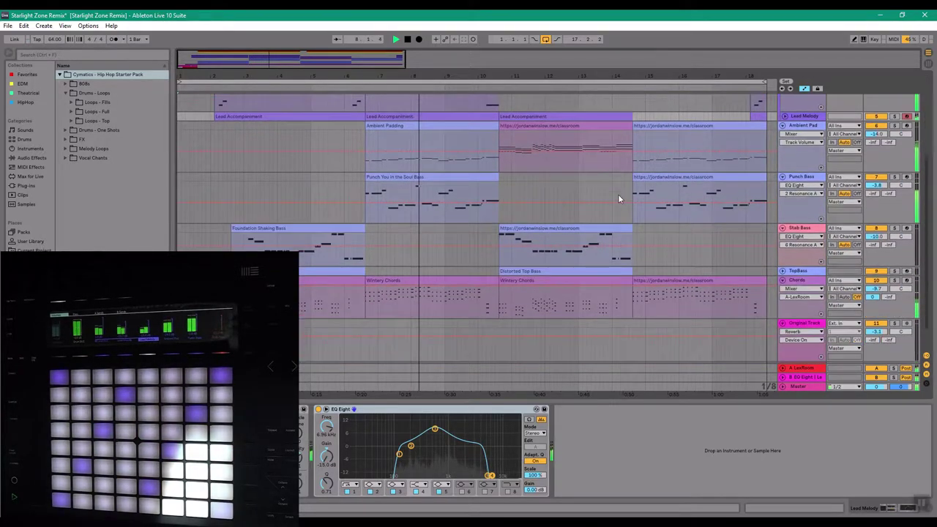
{"action": "scroll", "coordinate": [618, 194], "scroll_direction": "down", "scroll_amount": 1}
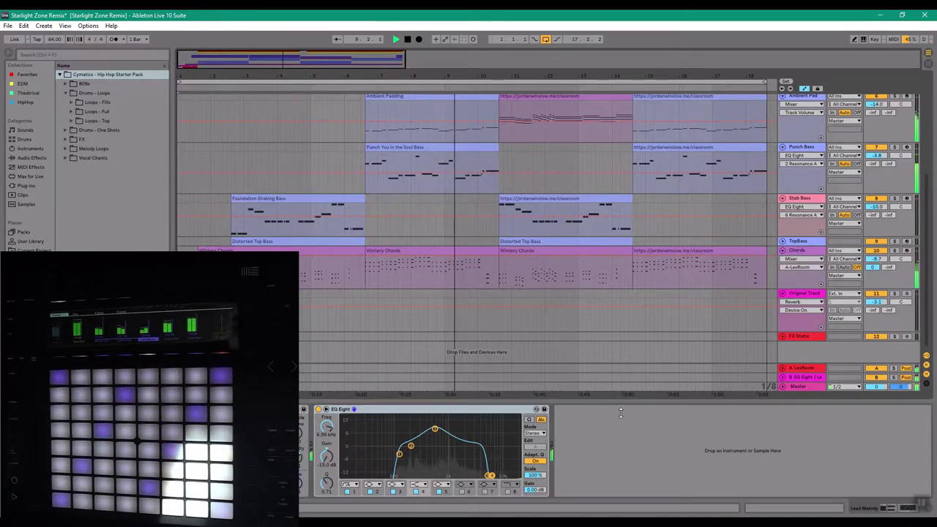
{"action": "scroll", "coordinate": [691, 322], "scroll_direction": "up", "scroll_amount": 1}
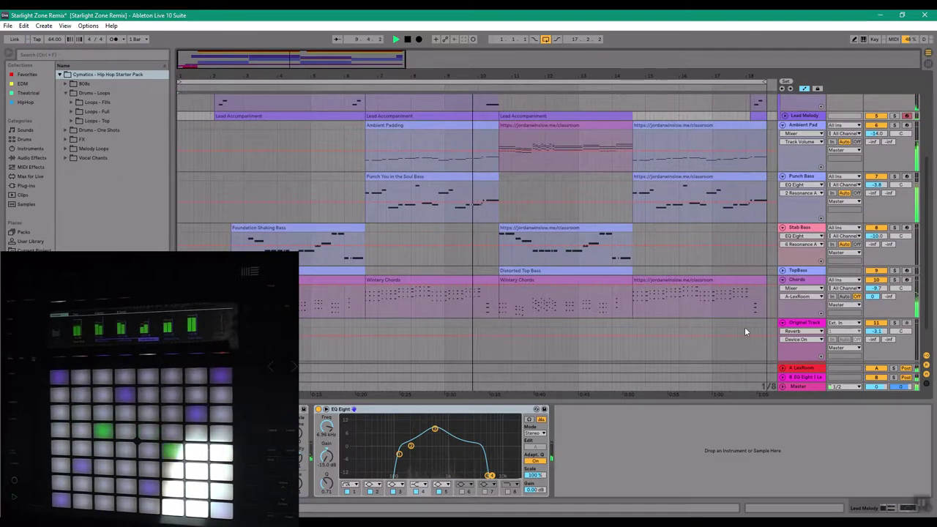
{"action": "scroll", "coordinate": [656, 314], "scroll_direction": "up", "scroll_amount": 2}
{"action": "left_click", "coordinate": [603, 256]}
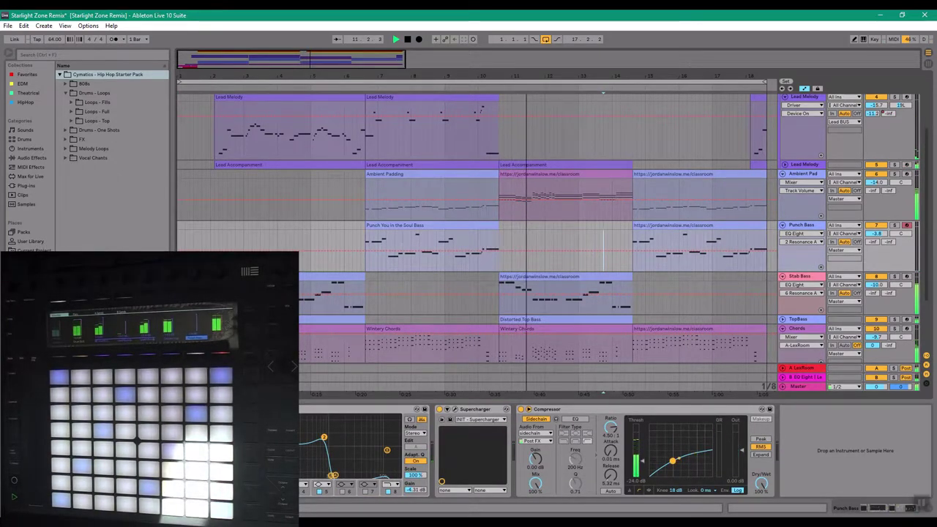
{"action": "scroll", "coordinate": [549, 450], "scroll_direction": "down", "scroll_amount": 1}
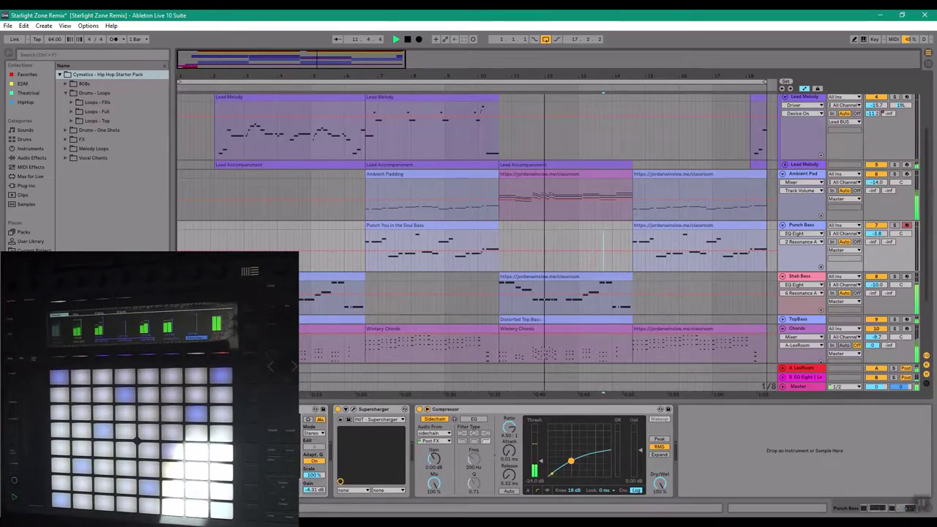
{"action": "scroll", "coordinate": [848, 455], "scroll_direction": "up", "scroll_amount": 1}
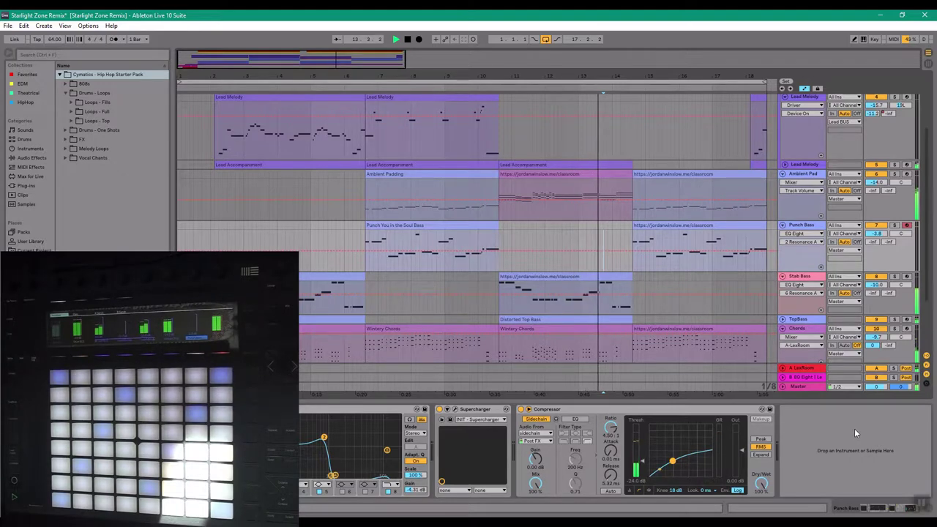
{"action": "scroll", "coordinate": [770, 306], "scroll_direction": "up", "scroll_amount": 1}
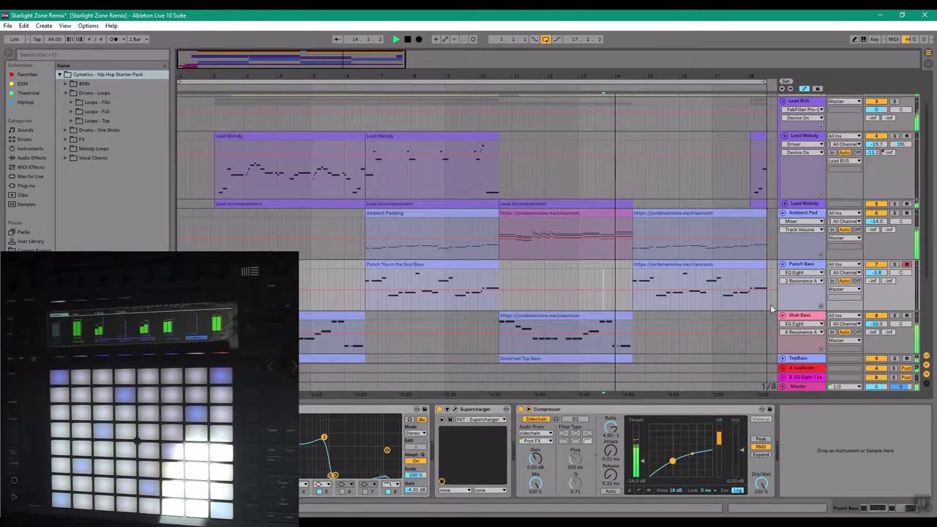
{"action": "scroll", "coordinate": [770, 308], "scroll_direction": "up", "scroll_amount": 1}
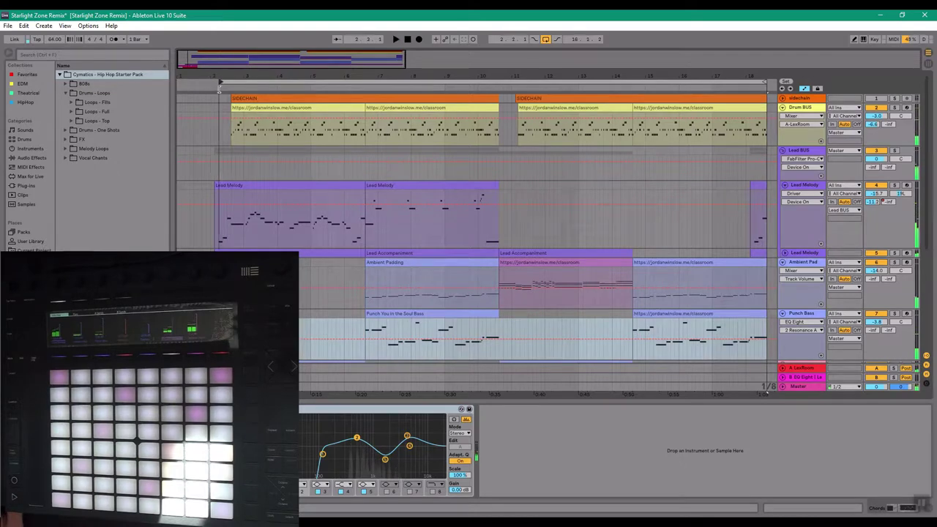
Step: Select the Drum BUS track and play from bar 18 to check the loop back to the start
{"action": "left_click", "coordinate": [760, 141]}
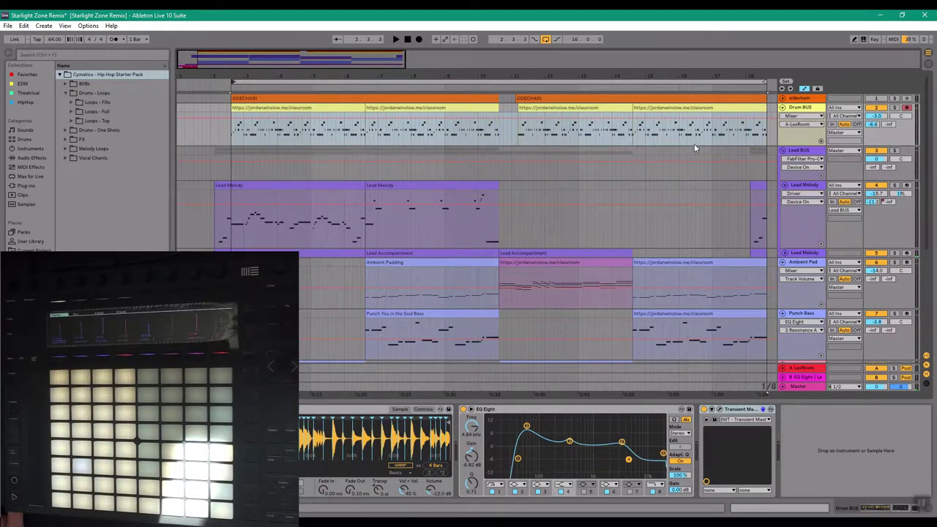
{"action": "left_click", "coordinate": [875, 218]}
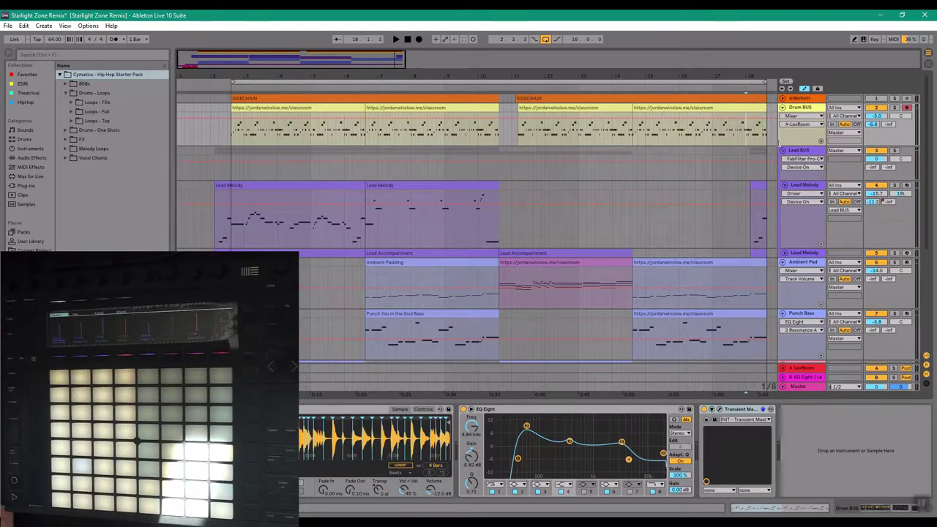
{"action": "key", "text": "space"}
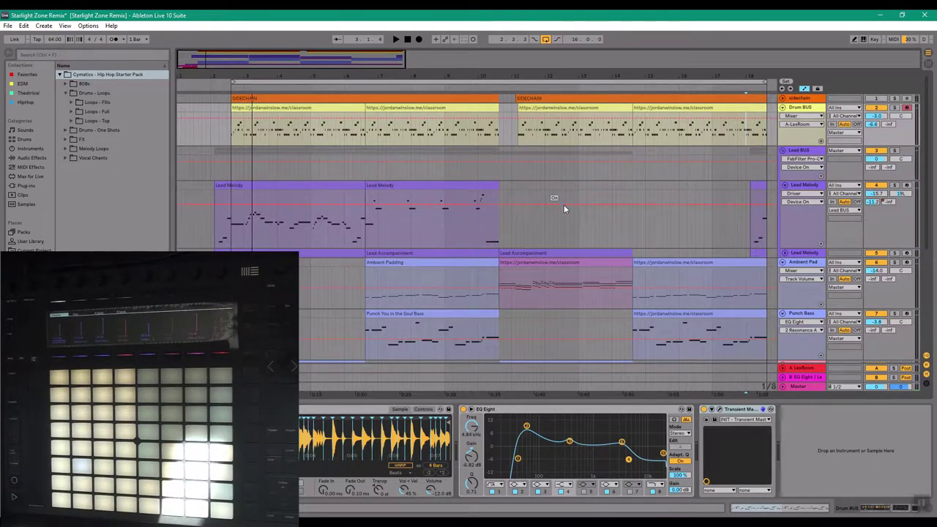
{"action": "left_click", "coordinate": [557, 226]}
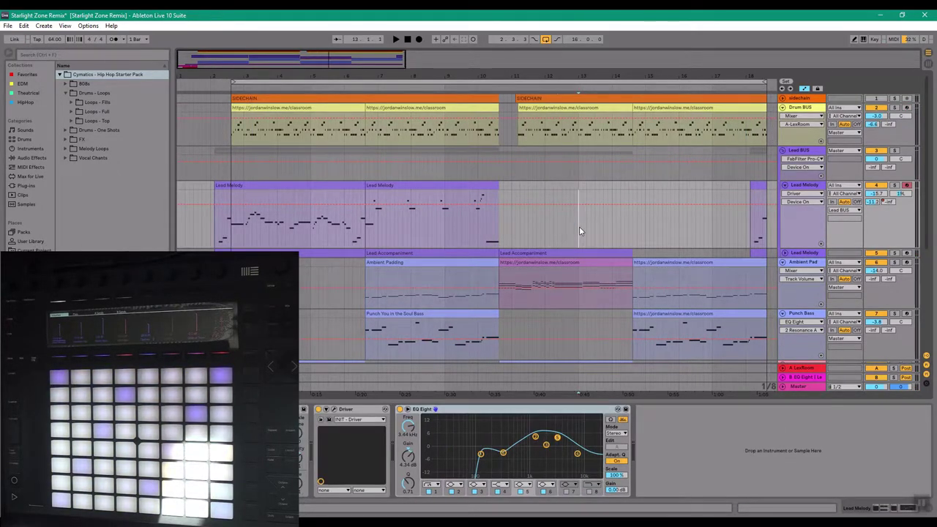
{"action": "left_click", "coordinate": [545, 231]}
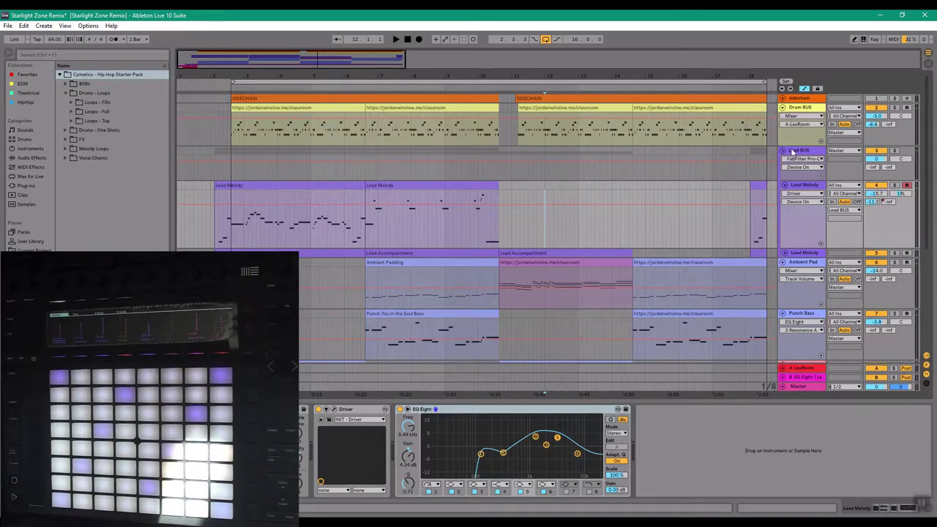
{"action": "scroll", "coordinate": [790, 151], "scroll_direction": "down", "scroll_amount": 5}
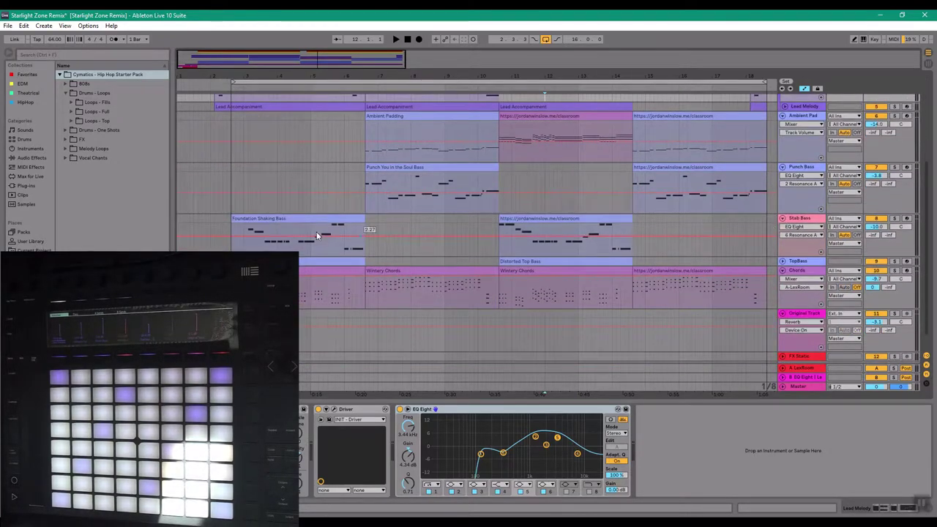
{"action": "scroll", "coordinate": [464, 234], "scroll_direction": "up", "scroll_amount": 5}
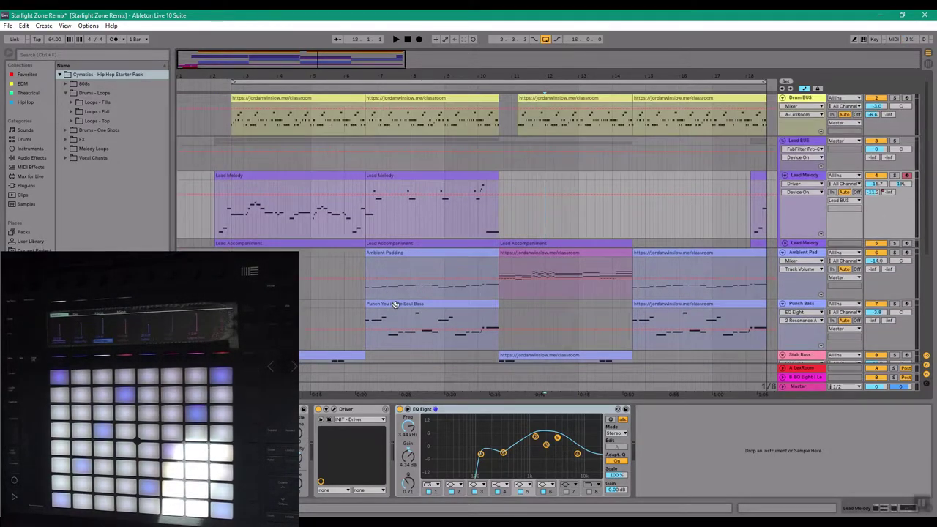
{"action": "left_click", "coordinate": [349, 288]}
{"action": "scroll", "coordinate": [322, 205], "scroll_direction": "up", "scroll_amount": 1}
{"action": "left_click", "coordinate": [283, 106]}
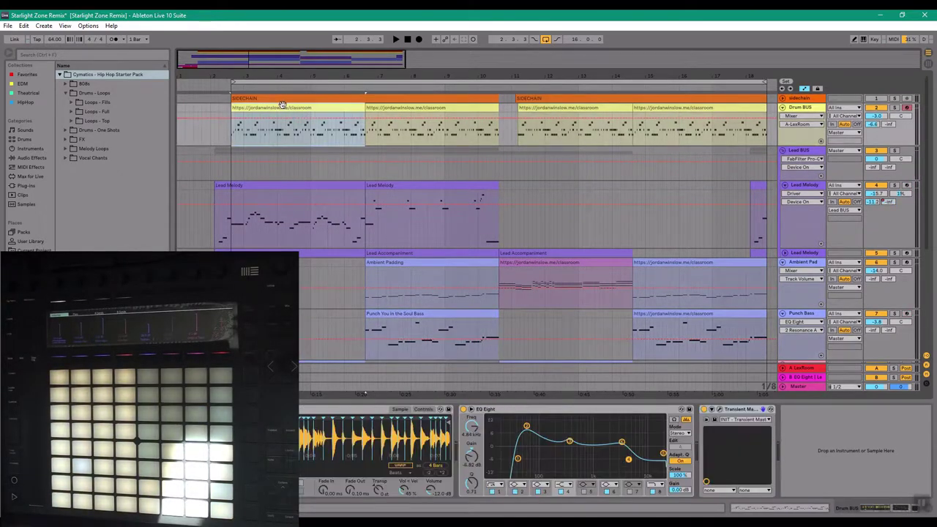
{"action": "scroll", "coordinate": [226, 187], "scroll_direction": "down", "scroll_amount": 5}
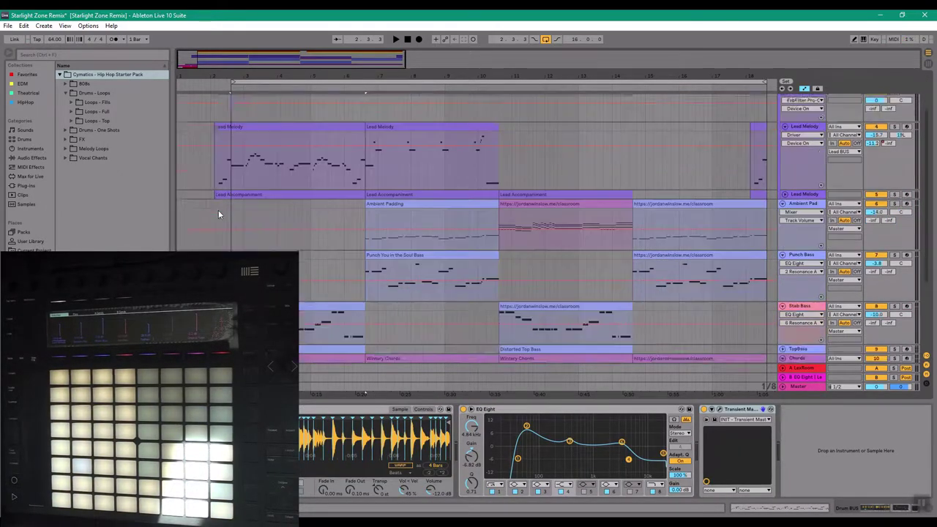
{"action": "scroll", "coordinate": [273, 239], "scroll_direction": "up", "scroll_amount": 5}
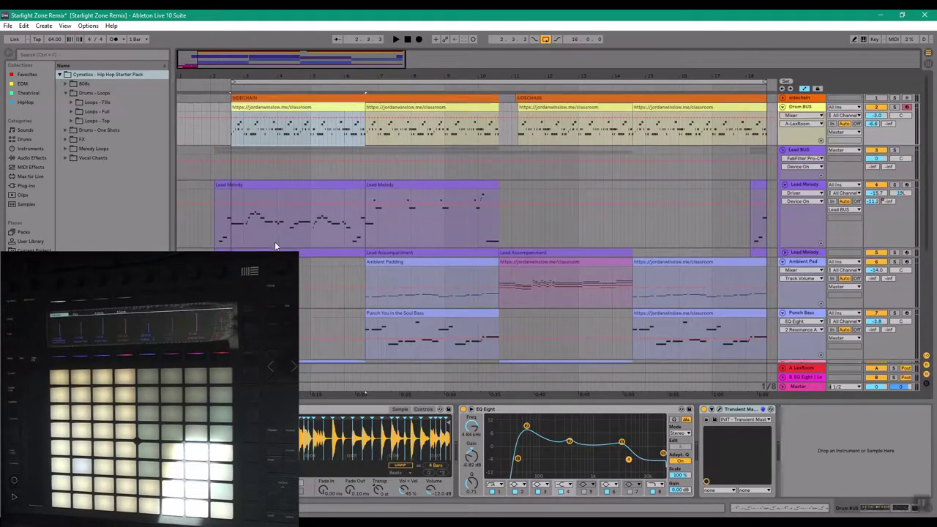
{"action": "left_click", "coordinate": [232, 173]}
{"action": "left_click", "coordinate": [212, 170]}
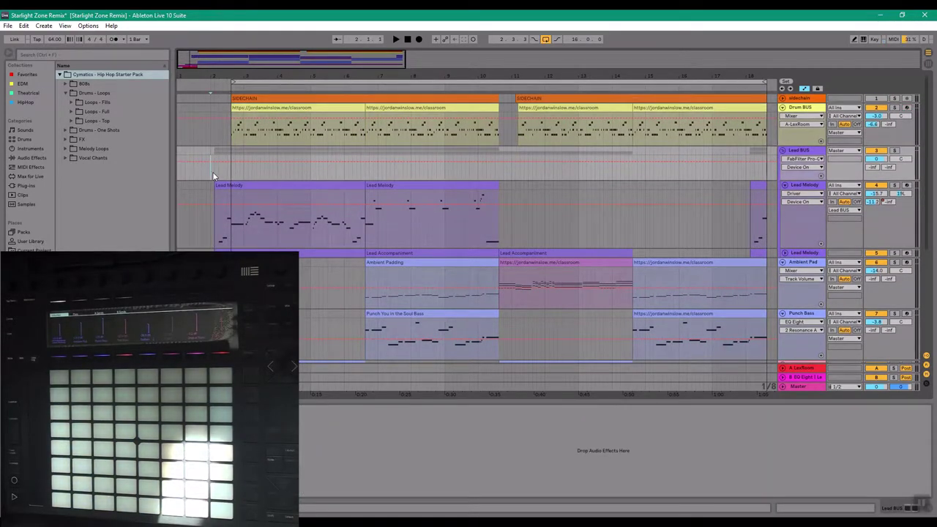
{"action": "left_click", "coordinate": [229, 176]}
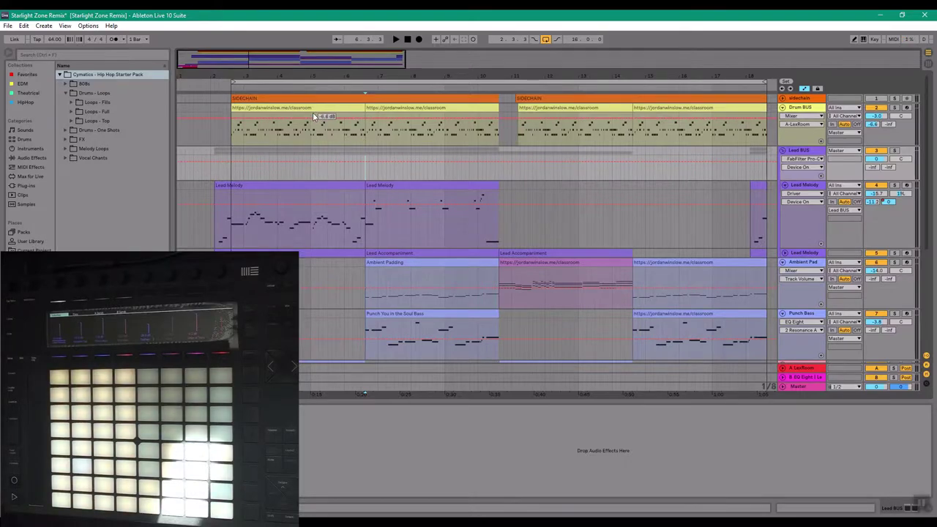
{"action": "left_click", "coordinate": [363, 142]}
{"action": "scroll", "coordinate": [367, 168], "scroll_direction": "down", "scroll_amount": 3}
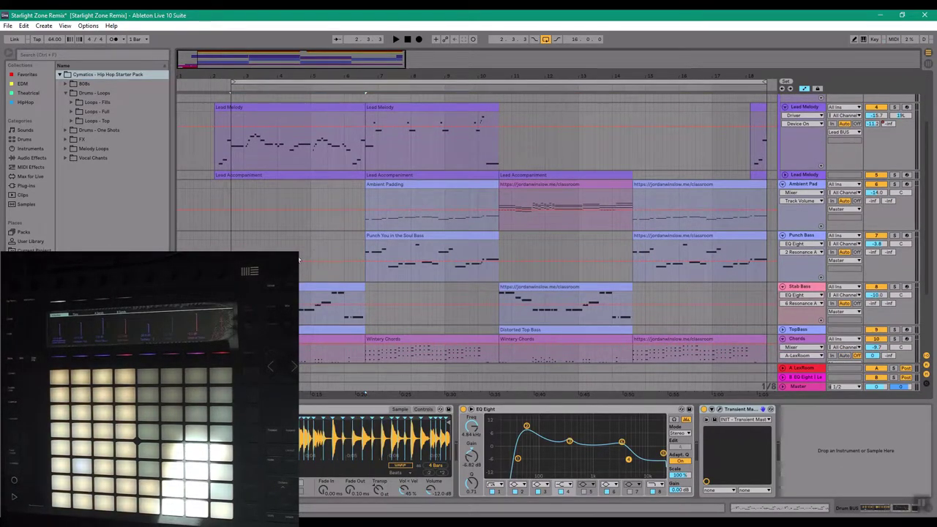
{"action": "scroll", "coordinate": [299, 206], "scroll_direction": "down", "scroll_amount": 3}
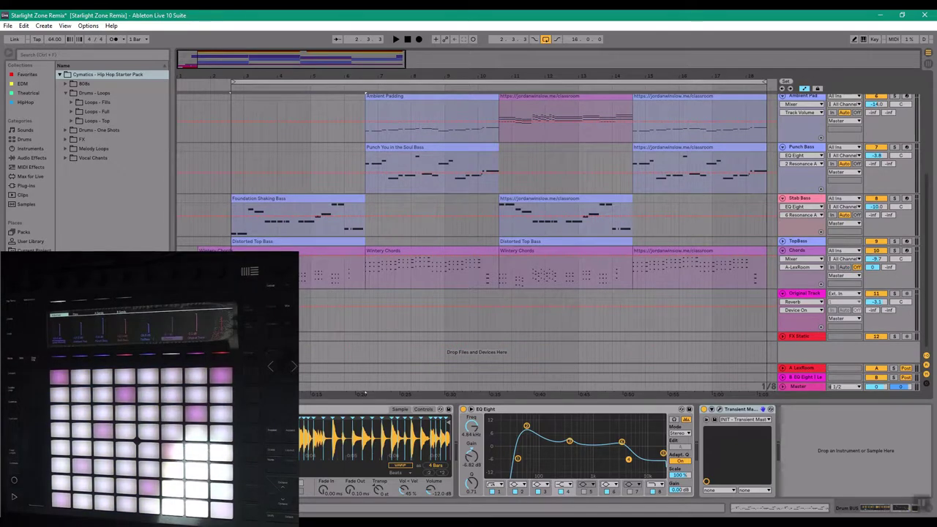
{"action": "left_click", "coordinate": [393, 265]}
{"action": "scroll", "coordinate": [526, 281], "scroll_direction": "up", "scroll_amount": 6}
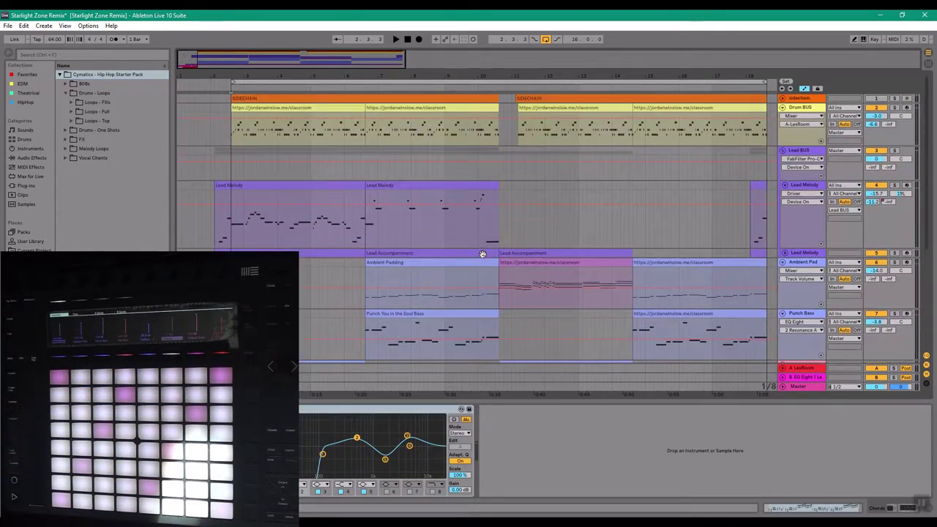
{"action": "left_click", "coordinate": [366, 218]}
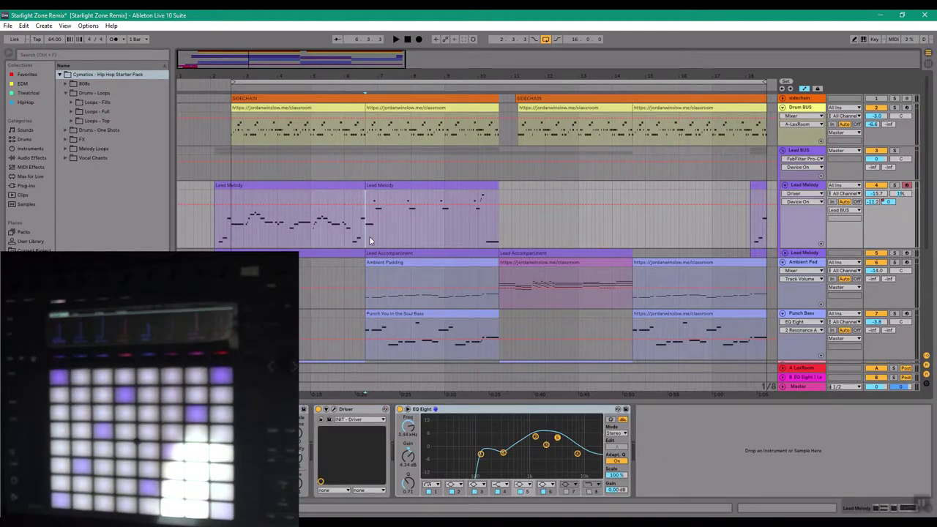
{"action": "left_click", "coordinate": [246, 166]}
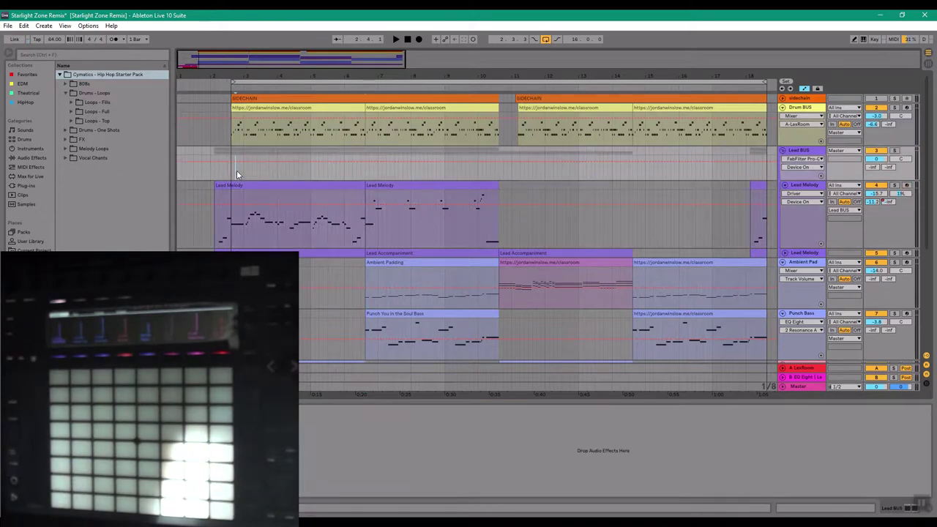